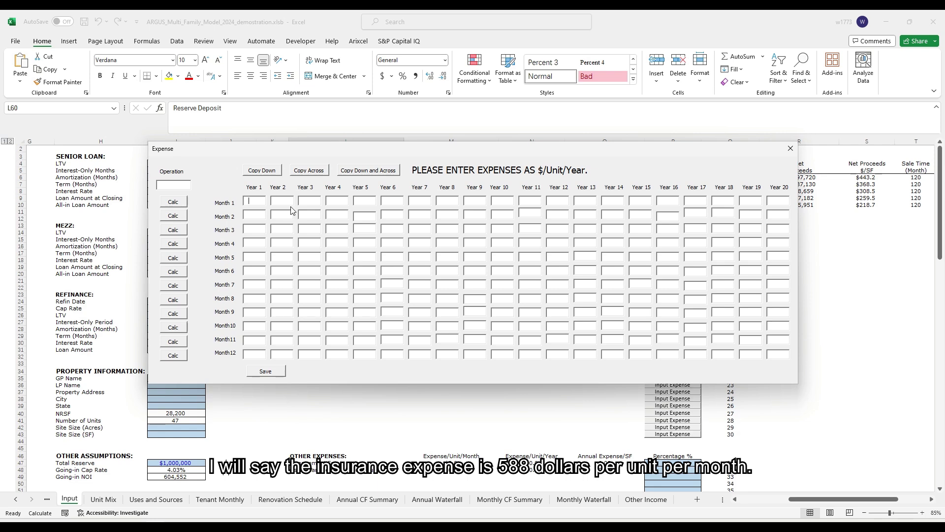
# - Enter the Insurance expense as 588 for every month and year, apply the yearly growth operation *1.03, and save it
pyautogui.write('588')
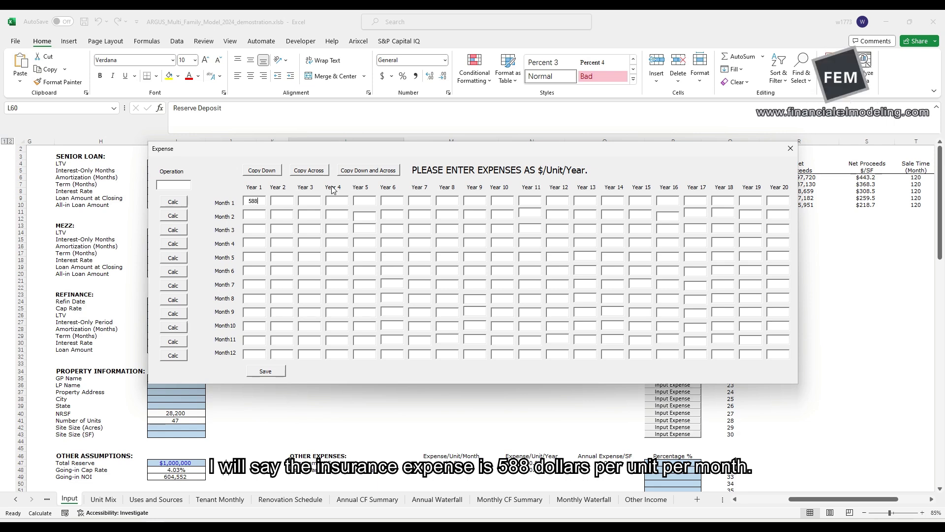
pyautogui.click(356, 173)
pyautogui.click(186, 186)
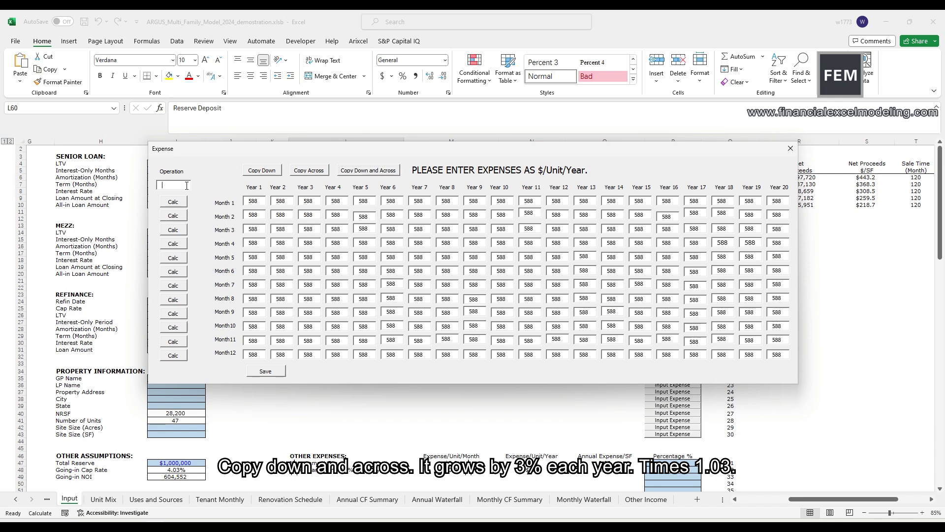
pyautogui.write('*')
pyautogui.click(176, 202)
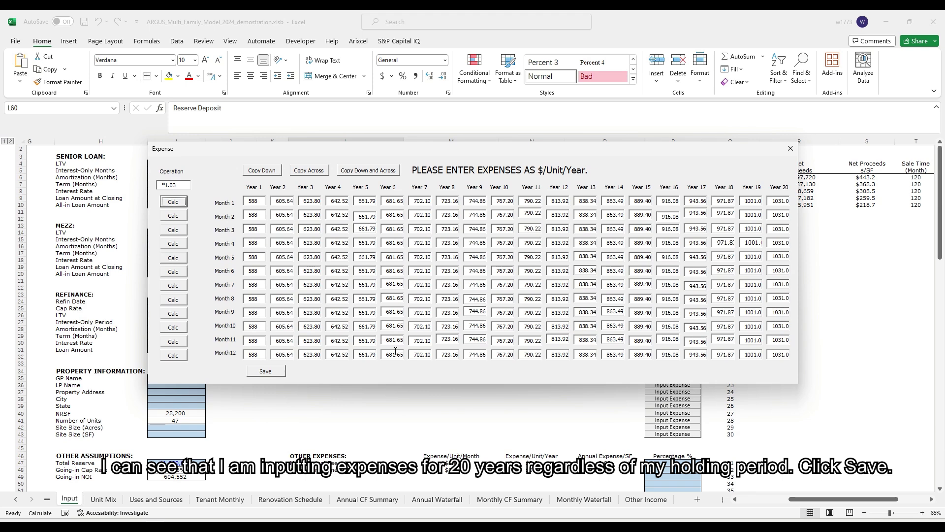
pyautogui.click(268, 372)
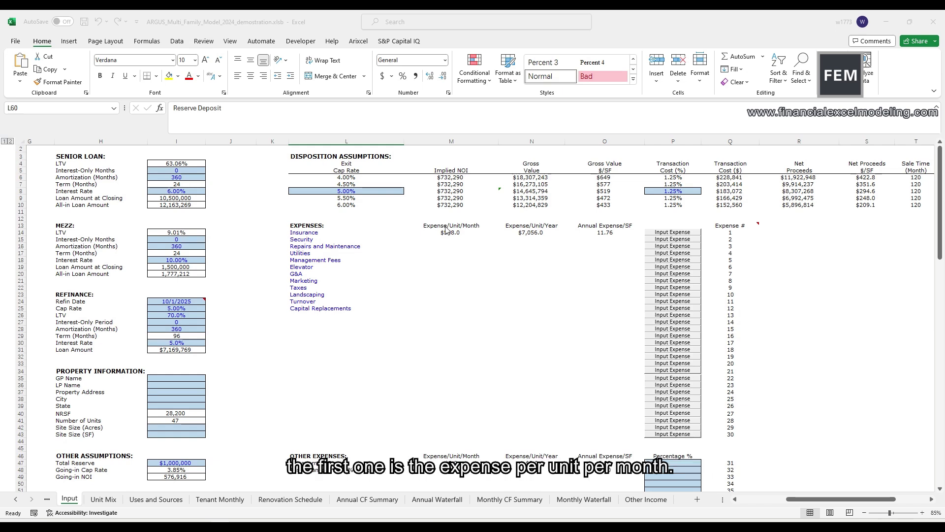
# - Examine the Expense/Unit/Month, Expense/Unit/Year and Annual Expense/SF columns of the expenses table
pyautogui.click(446, 226)
pyautogui.moveTo(453, 226); pyautogui.dragTo(451, 315)
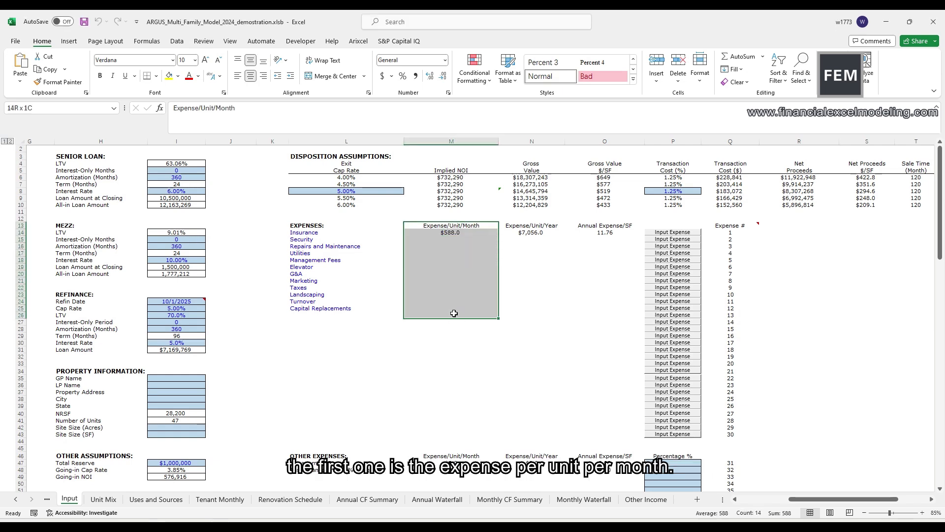
pyautogui.moveTo(534, 229); pyautogui.dragTo(534, 308)
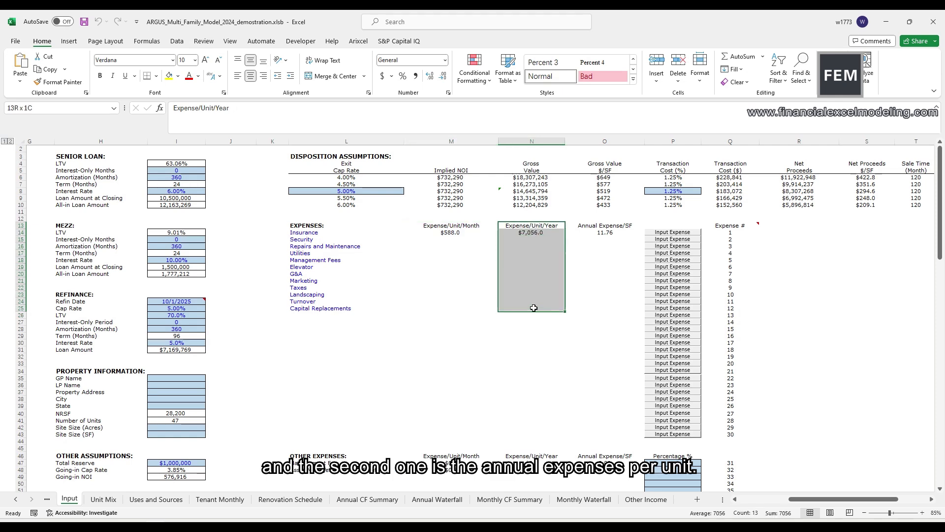
pyautogui.click(609, 226)
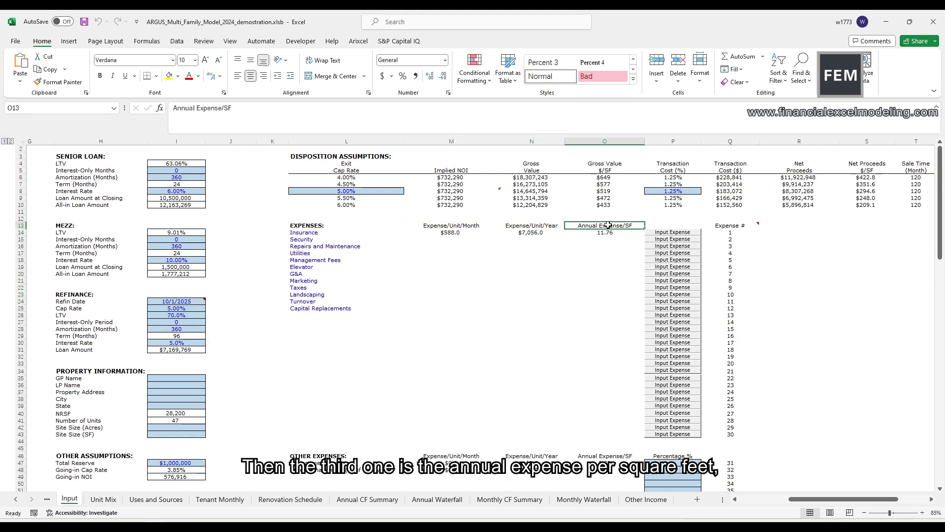
pyautogui.moveTo(613, 227); pyautogui.dragTo(613, 312)
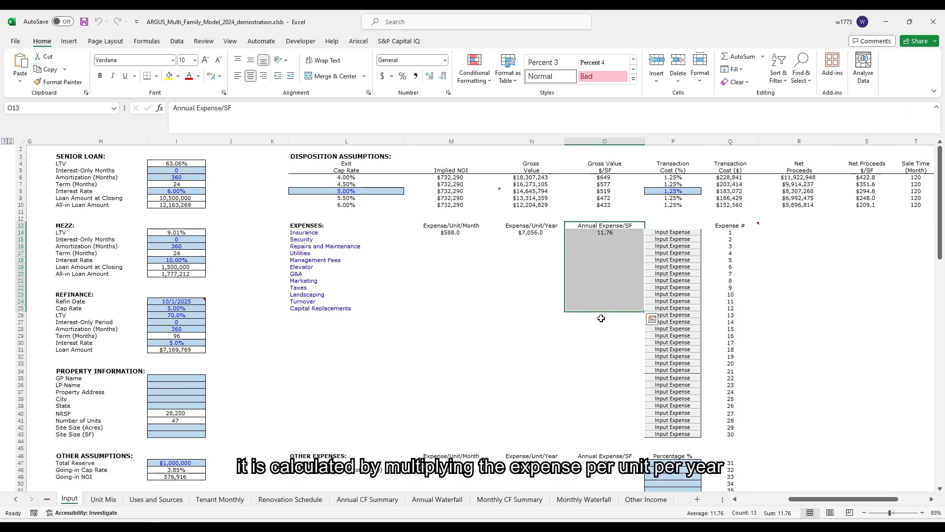
pyautogui.click(551, 330)
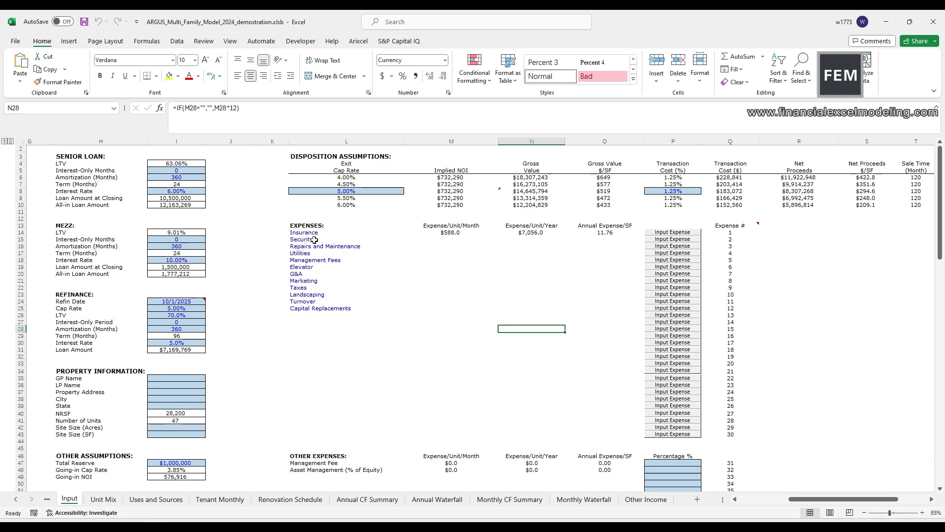
# - Enter the Security expense as 3984 for all months and years, grow it yearly with *1.03, and save it
pyautogui.click(342, 240)
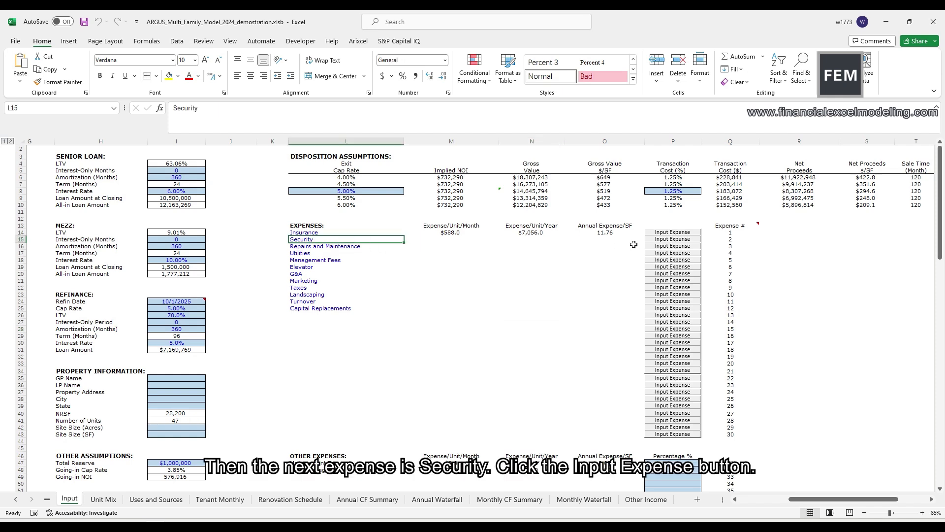
pyautogui.click(658, 240)
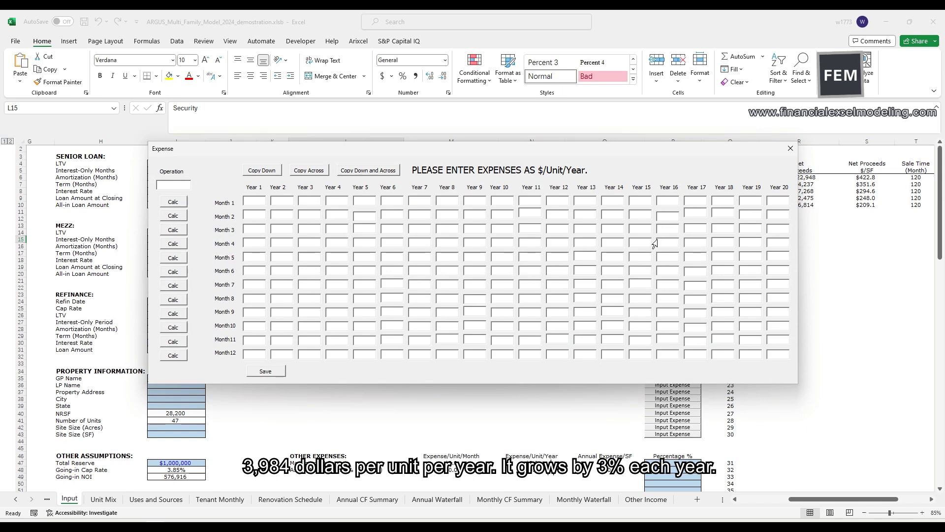
pyautogui.write('3984')
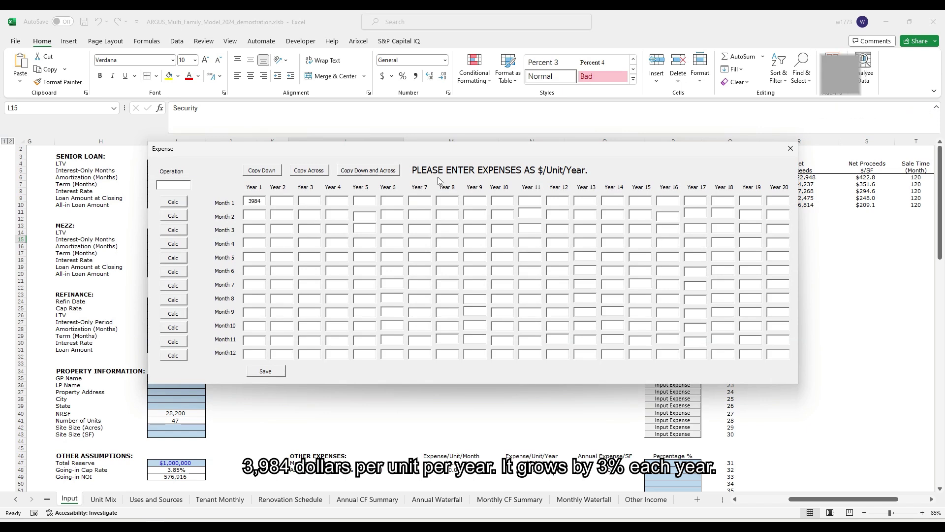
pyautogui.click(368, 170)
pyautogui.click(187, 183)
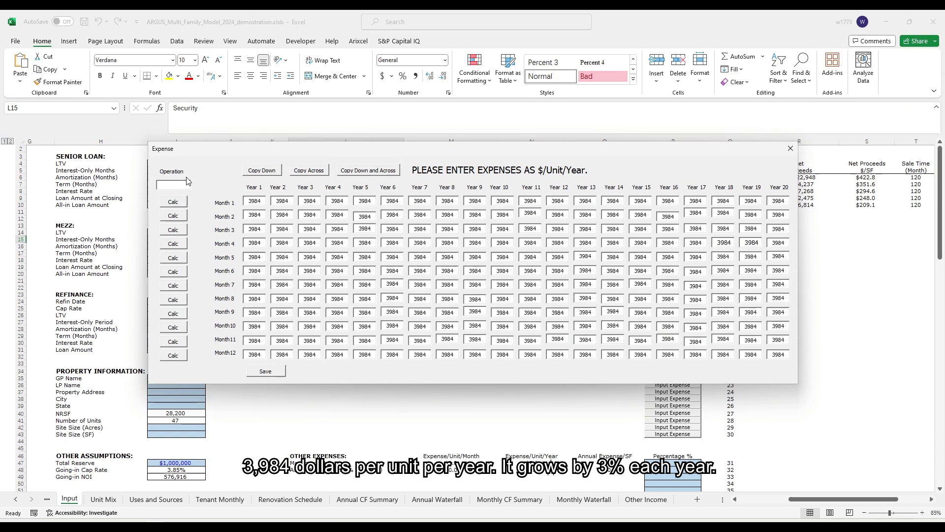
pyautogui.write('*1.03')
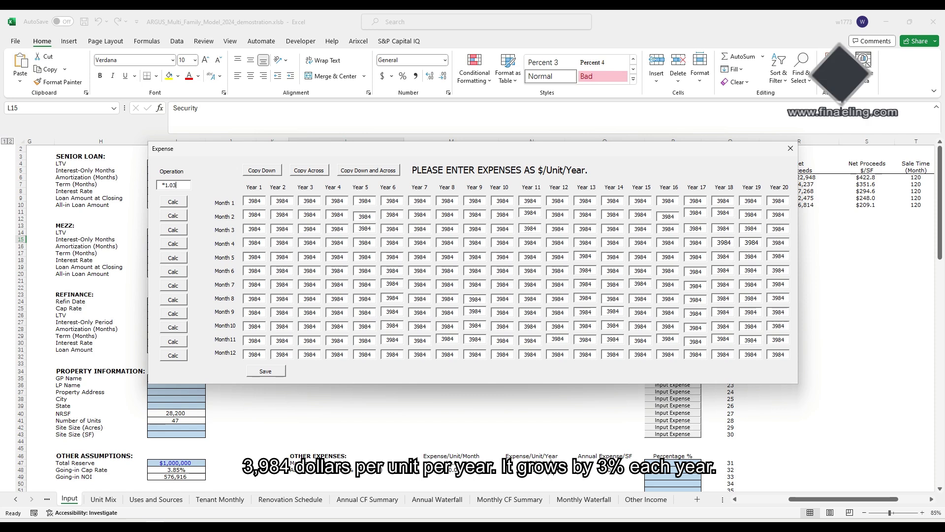
pyautogui.click(173, 201)
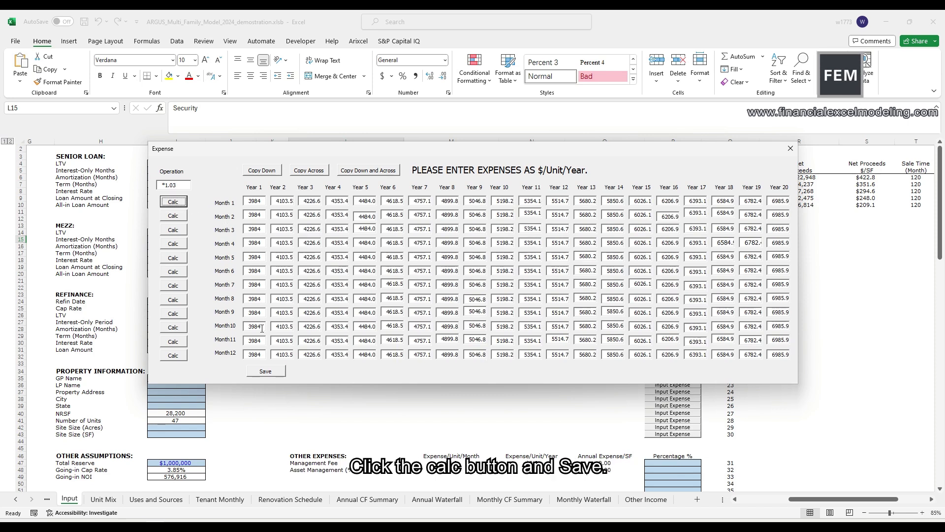
pyautogui.click(266, 372)
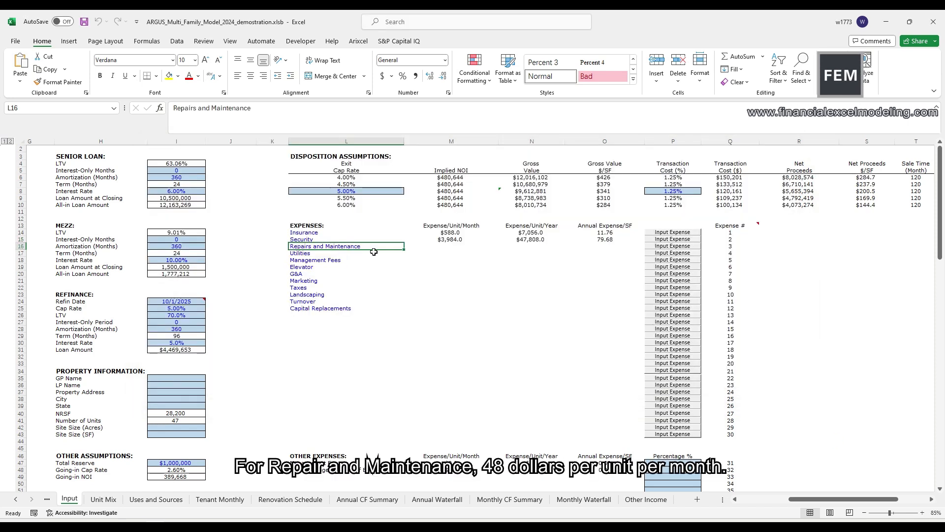
# - Enter the Repairs and Maintenance expense as 48 across all months and years, grow it yearly with *1.03, and save it
pyautogui.click(667, 247)
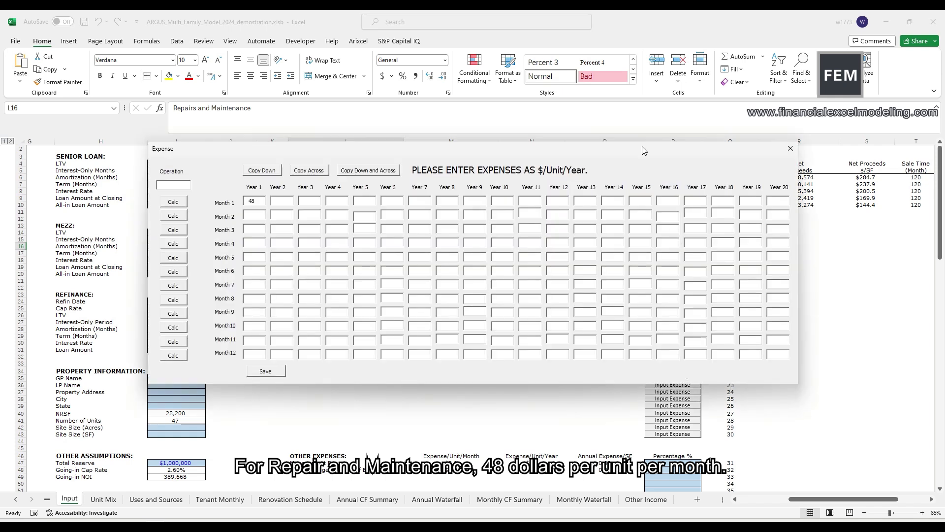
pyautogui.click(368, 170)
pyautogui.click(190, 185)
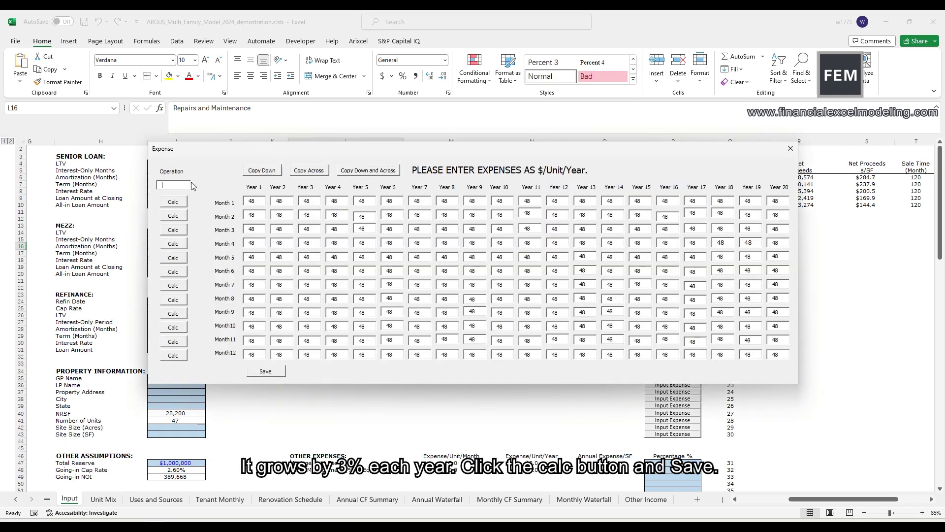
pyautogui.write('*1.03')
pyautogui.click(173, 202)
pyautogui.click(265, 371)
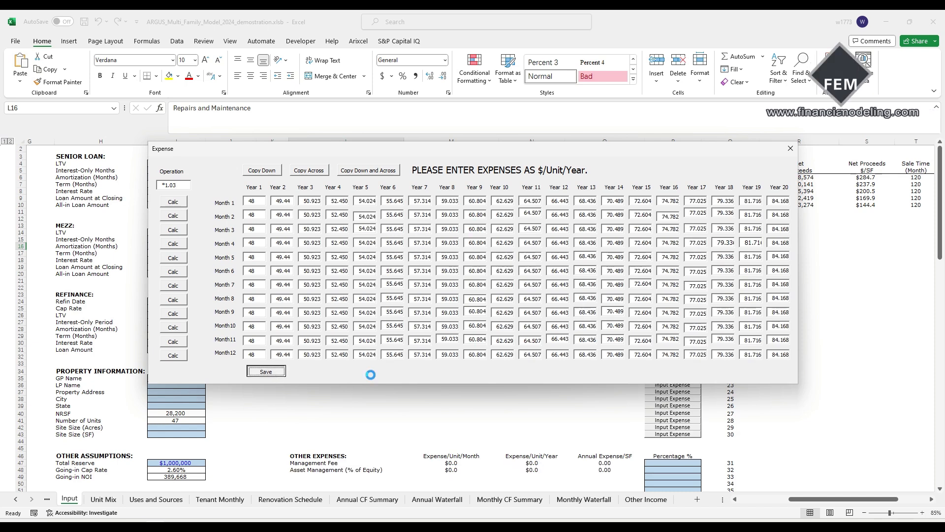
# - Enter the Utilities expense as 12 across all months and years, grow it yearly with *1.03, and save it
pyautogui.click(307, 254)
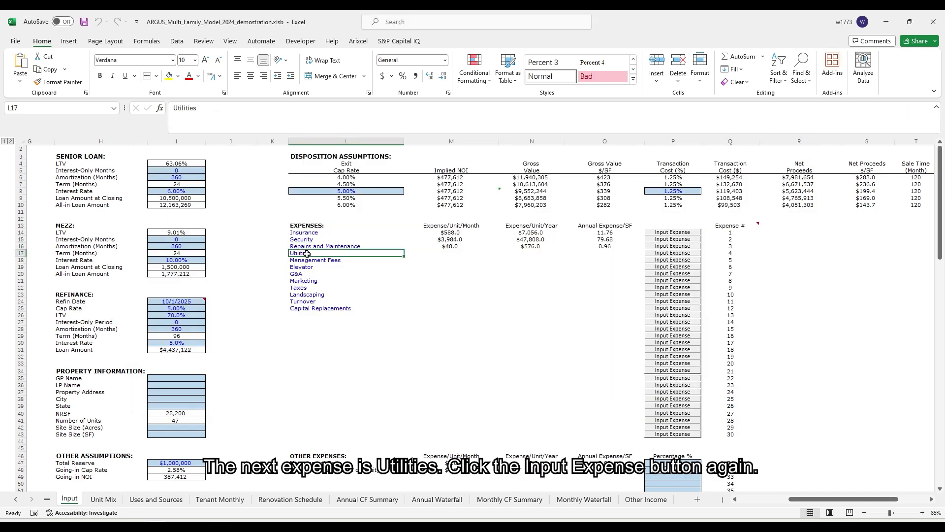
pyautogui.click(657, 253)
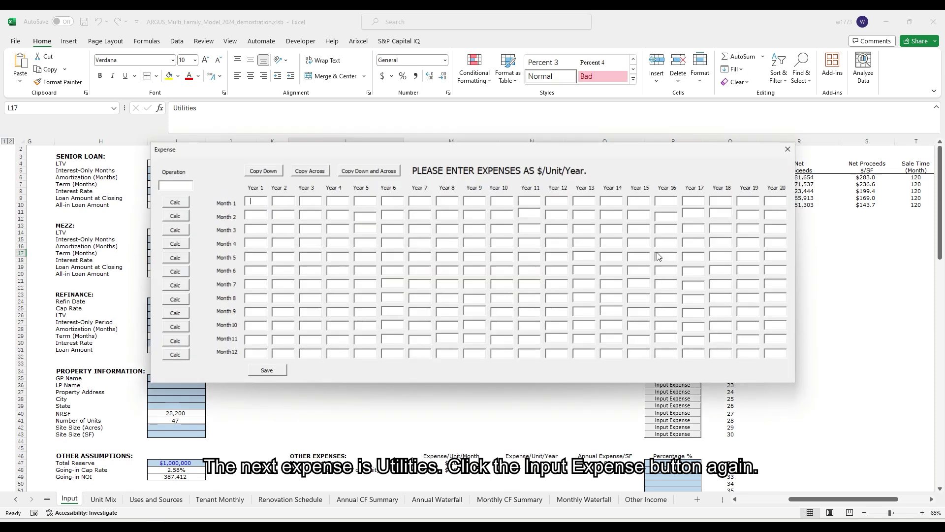
pyautogui.write('12')
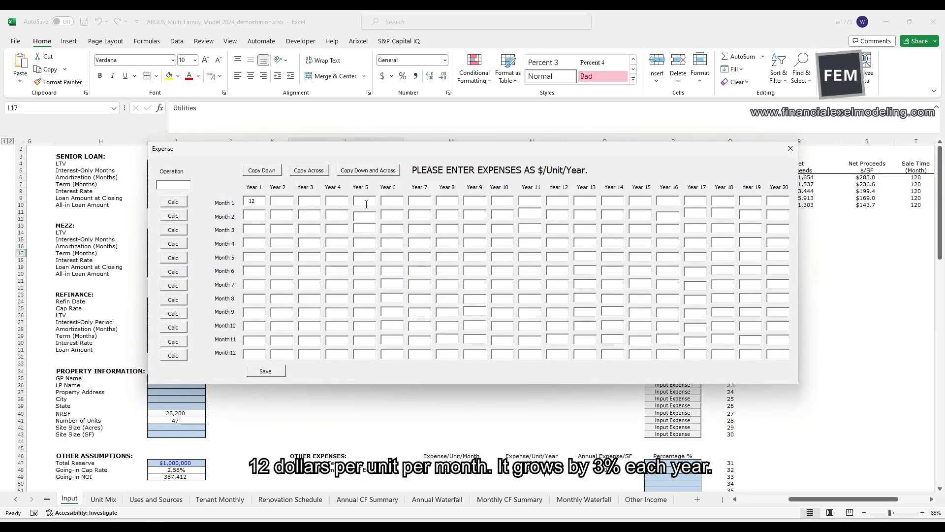
pyautogui.click(368, 170)
pyautogui.click(175, 186)
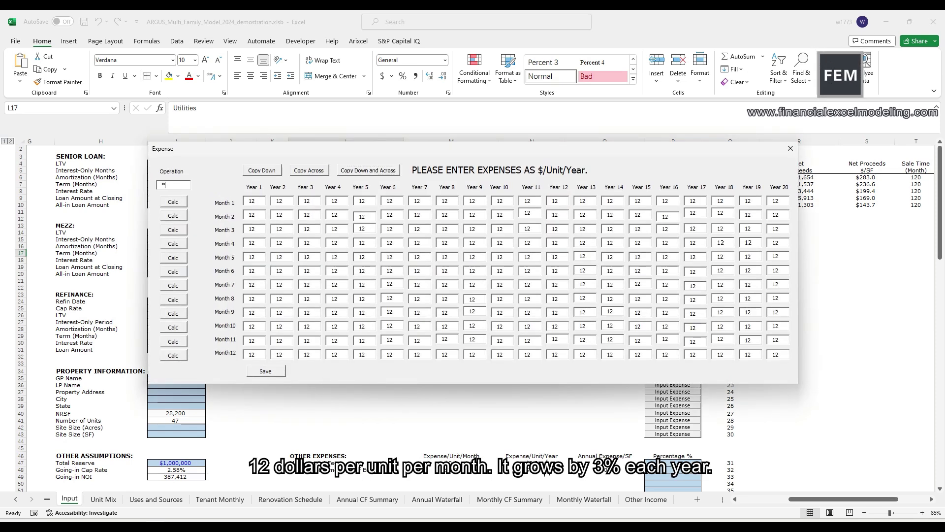
pyautogui.click(173, 201)
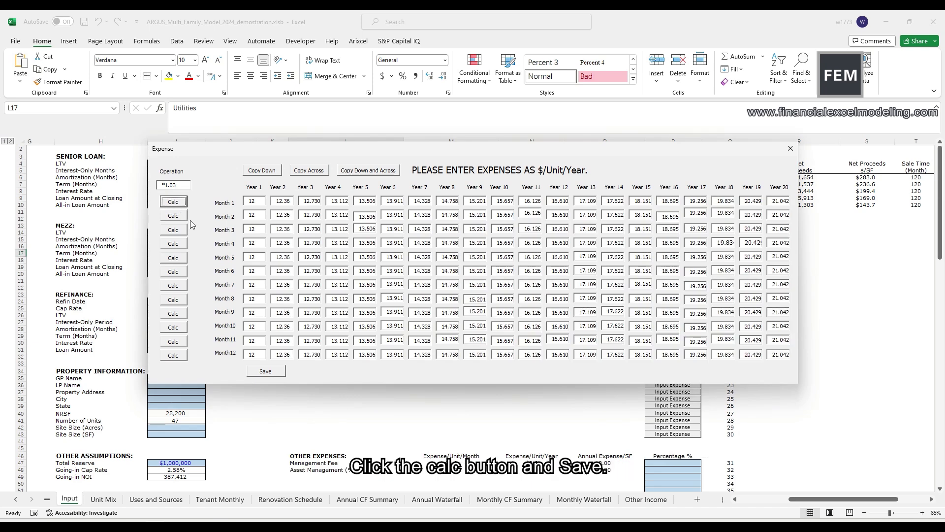
pyautogui.click(268, 371)
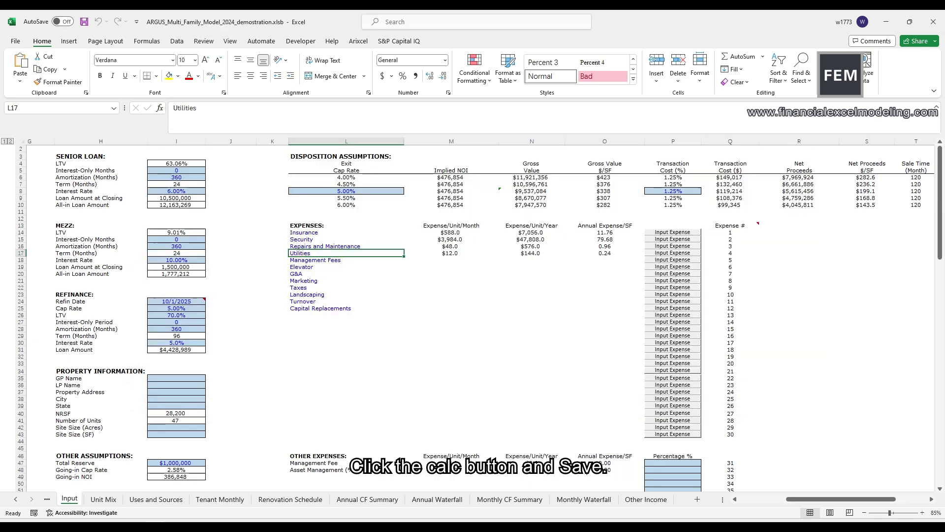
# - Enter the Management Fees expense as 552 across all months and years, grow it yearly with *1.03, and save it
pyautogui.click(340, 260)
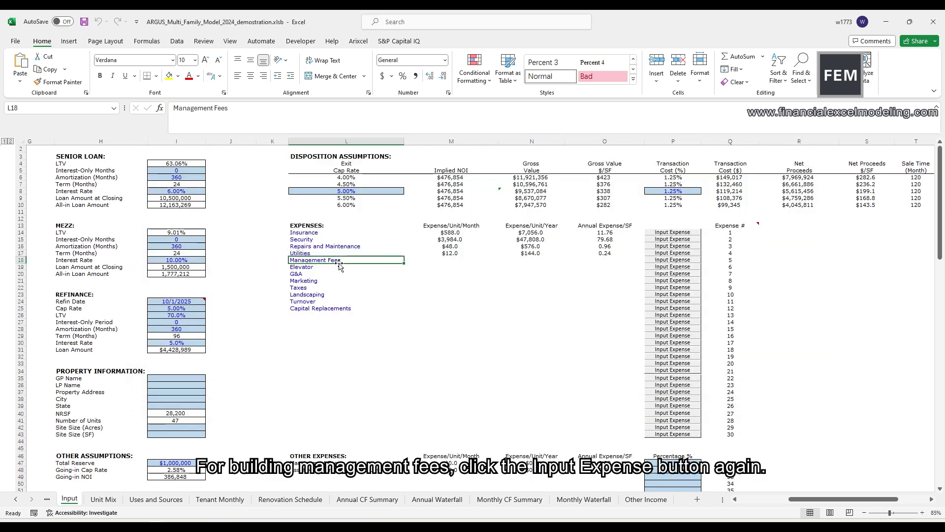
pyautogui.click(672, 259)
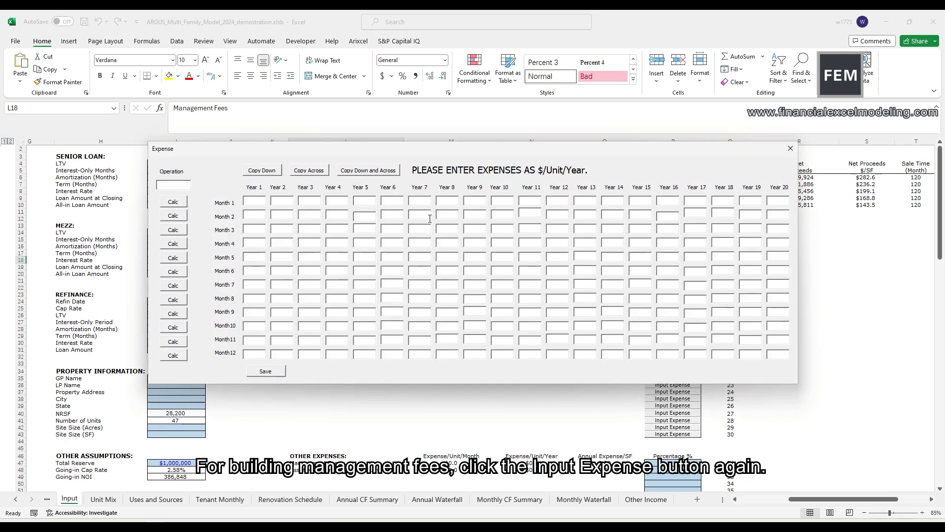
pyautogui.write('552')
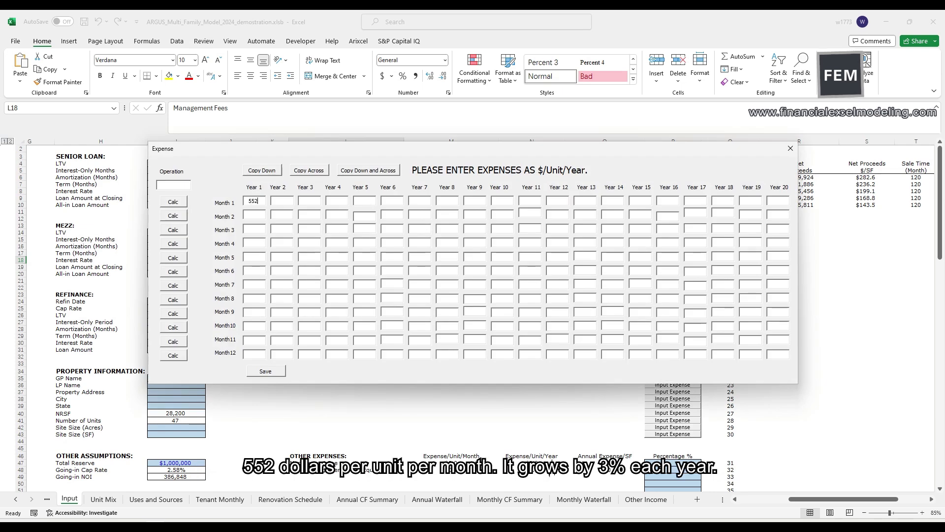
pyautogui.click(368, 170)
pyautogui.click(185, 185)
pyautogui.write('*1.03')
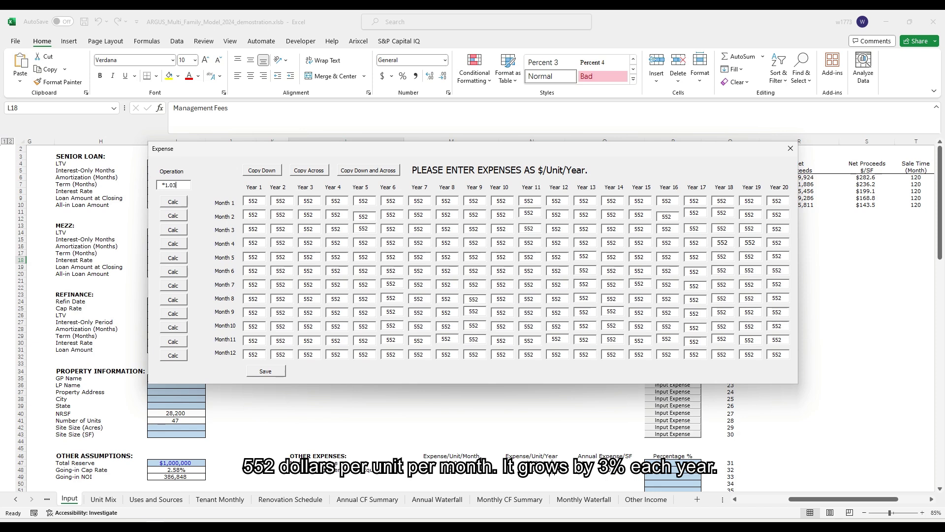
pyautogui.click(173, 201)
pyautogui.click(266, 370)
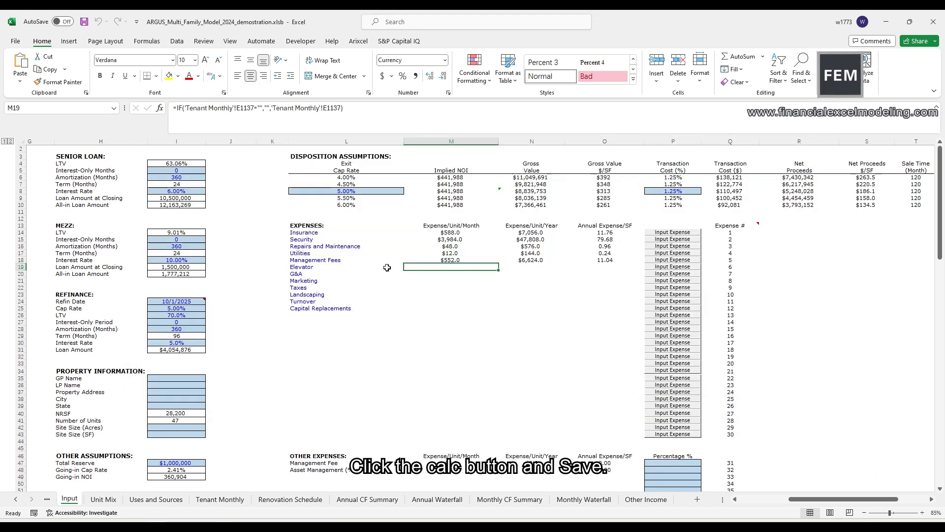
# - Enter the Elevator expense as 24 across all months and years, grow it yearly with *1.03, and save it
pyautogui.click(389, 267)
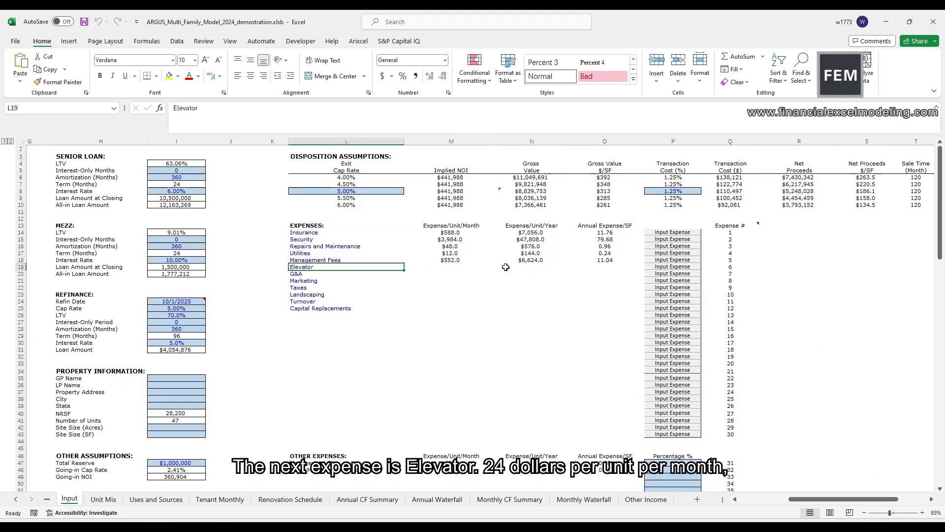
pyautogui.click(664, 268)
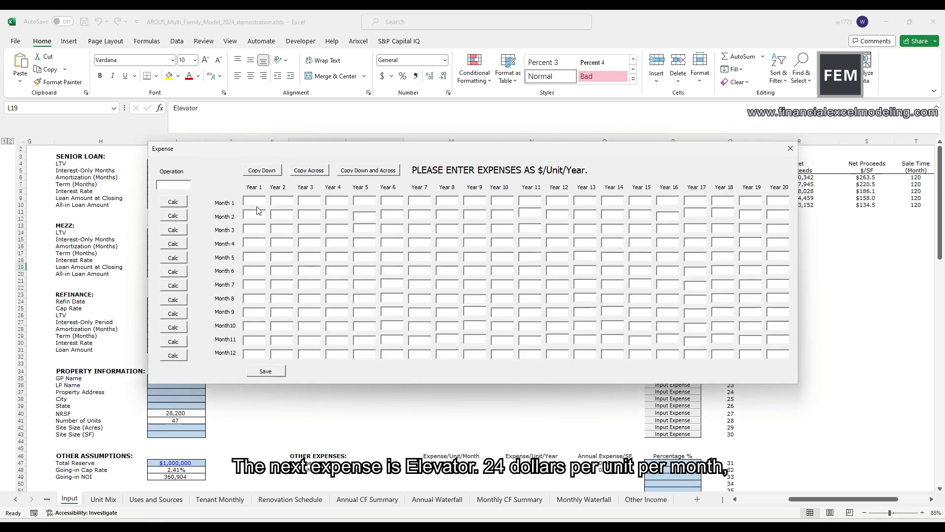
pyautogui.click(368, 170)
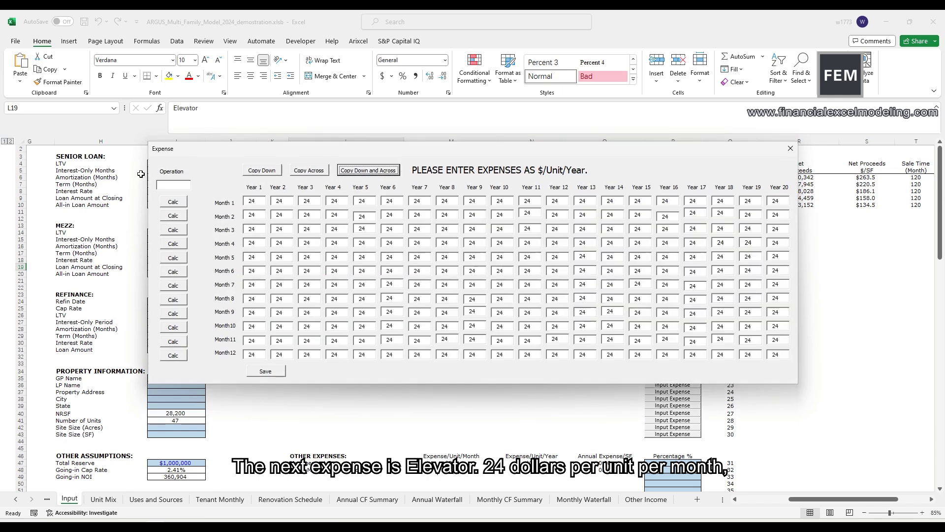
pyautogui.click(165, 186)
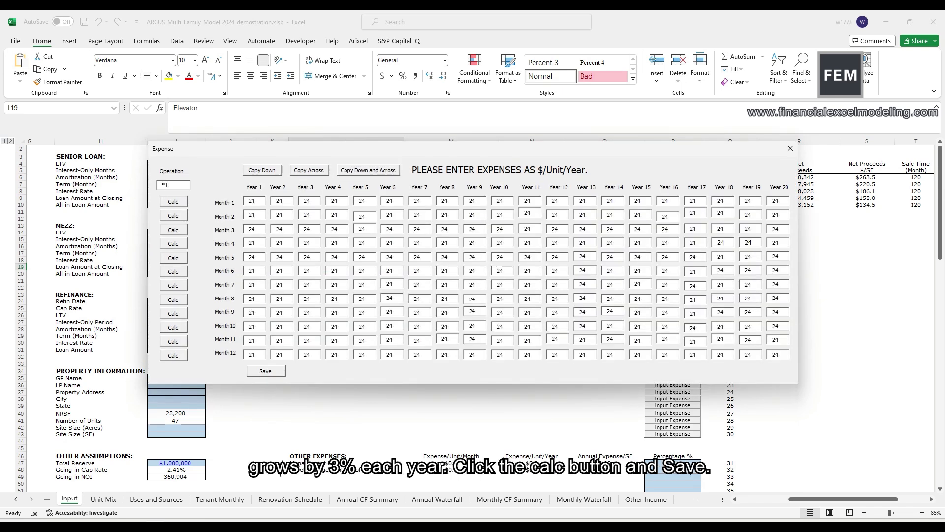
pyautogui.write('*1.03')
pyautogui.click(173, 201)
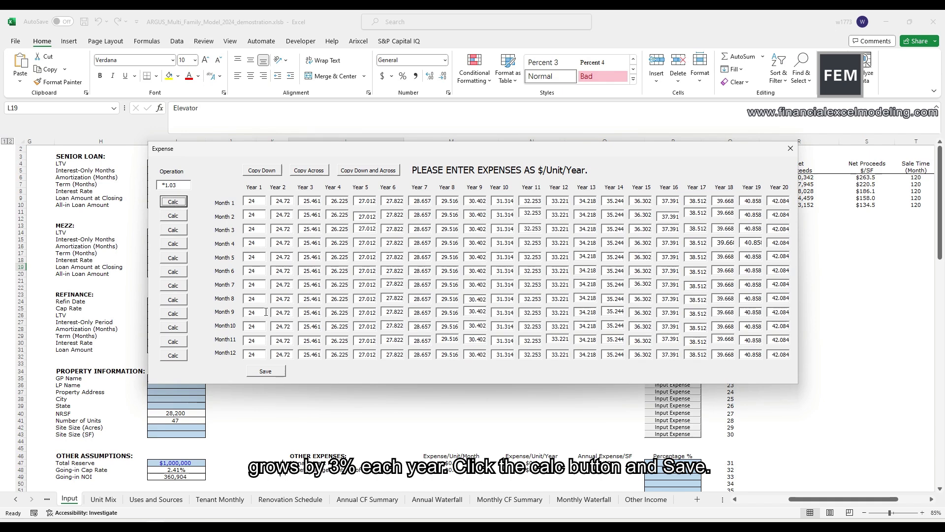
pyautogui.click(273, 372)
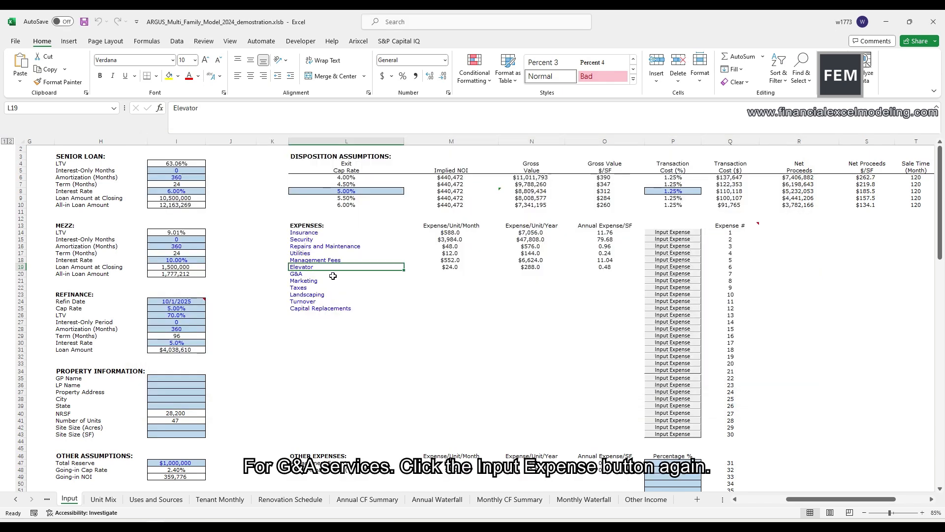
# - Enter the G&A expense as 18 across all months and years, grow it yearly with *1.03, and save it
pyautogui.click(332, 274)
pyautogui.click(684, 281)
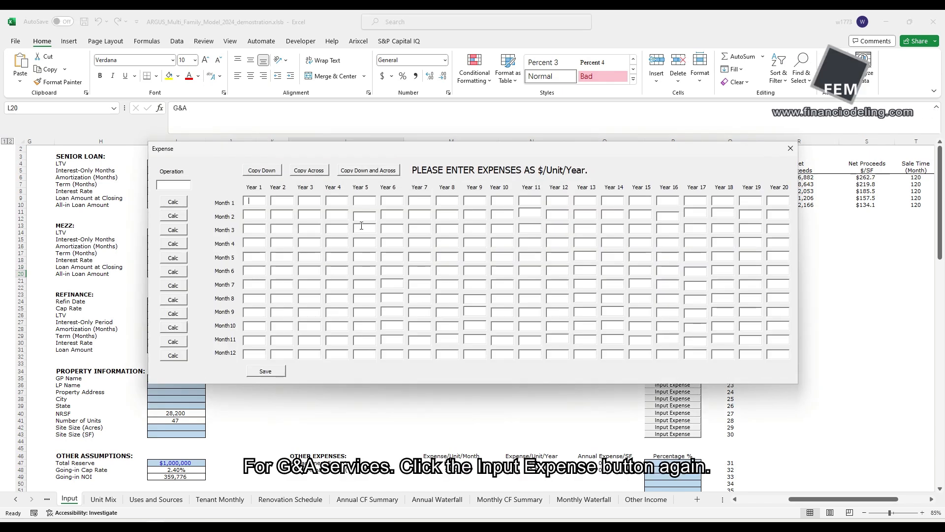
pyautogui.write('18')
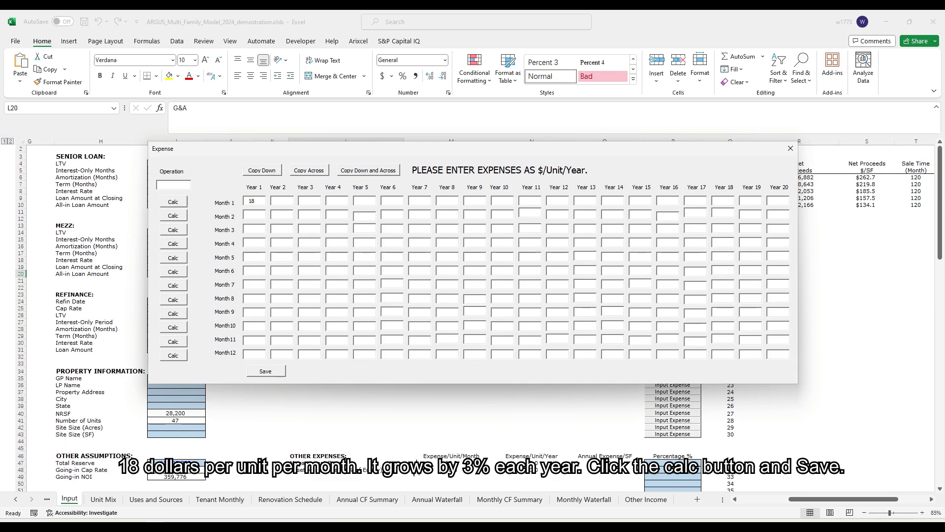
pyautogui.click(393, 171)
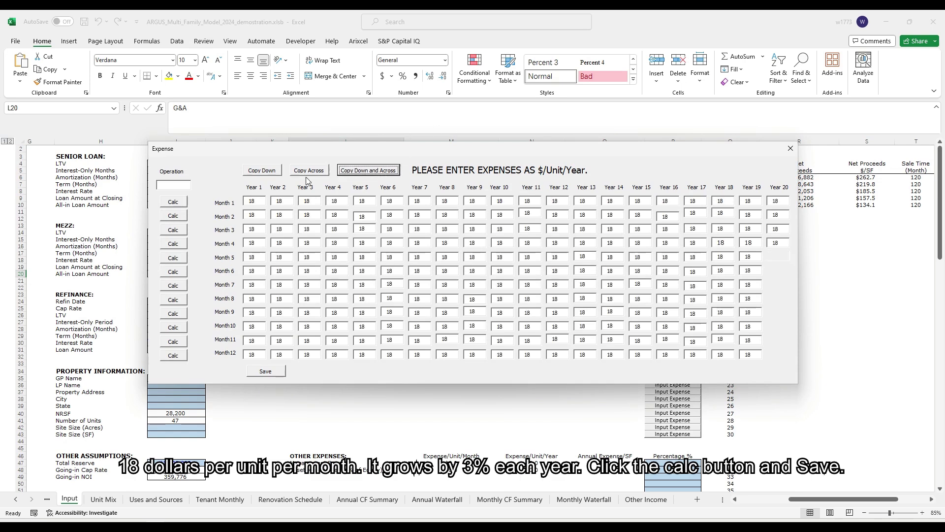
pyautogui.click(165, 186)
pyautogui.write('*1.03')
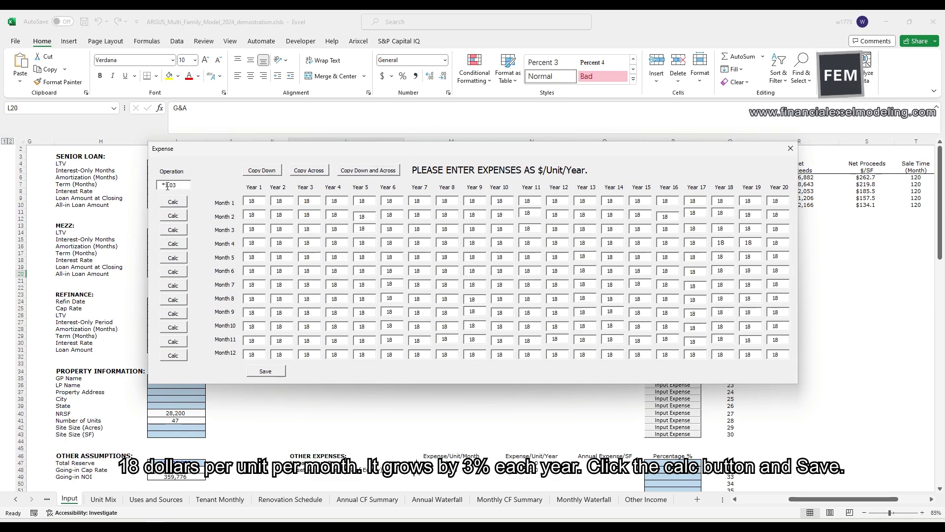
pyautogui.click(170, 201)
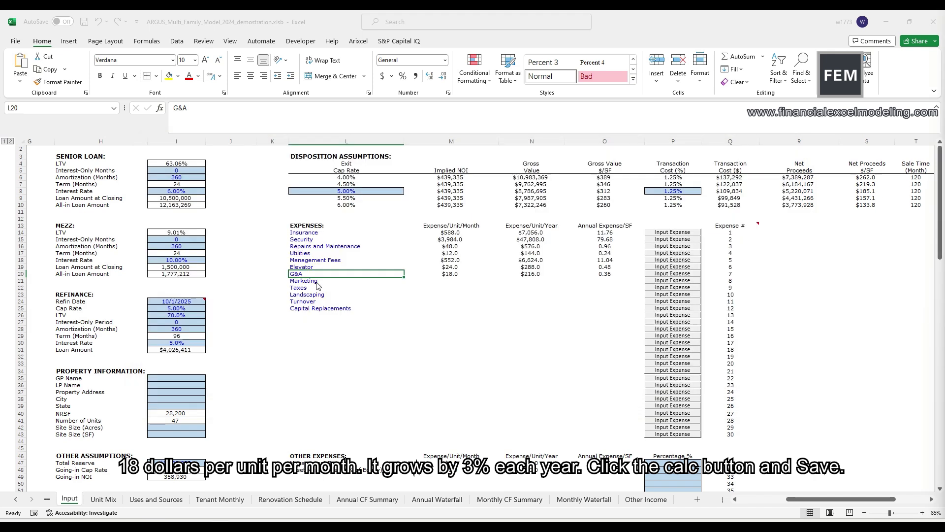
# - Enter the Marketing expense as 24 across all months and years, grow it yearly with *1.03, and save it
pyautogui.click(316, 282)
pyautogui.click(655, 281)
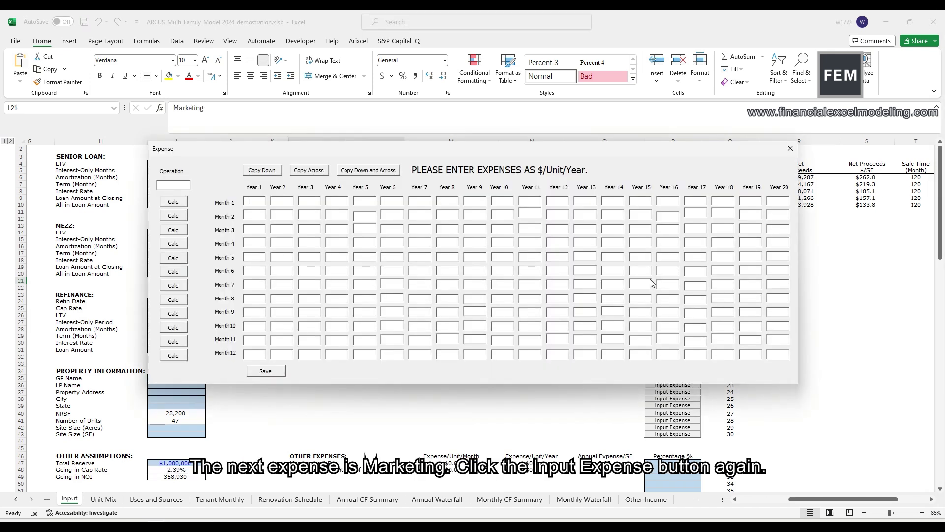
pyautogui.write('24')
pyautogui.click(380, 170)
pyautogui.click(183, 184)
pyautogui.write('*1.03')
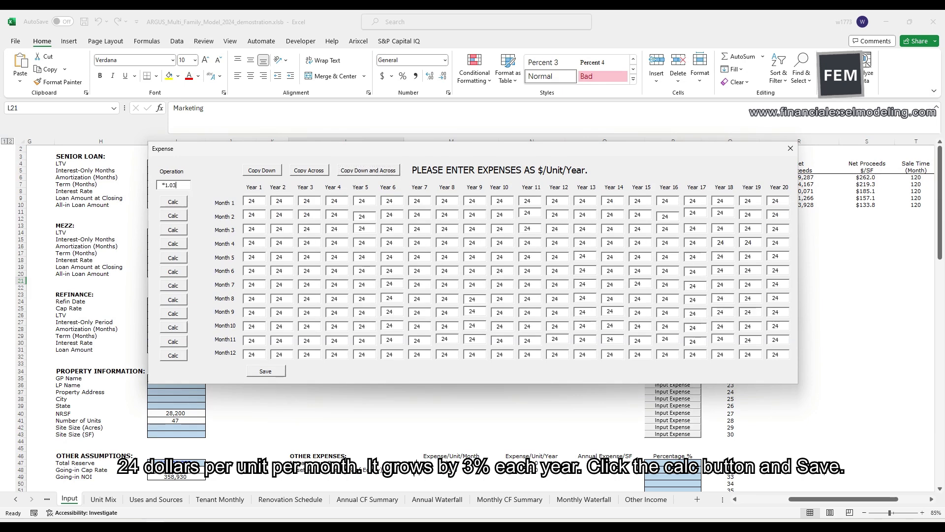
pyautogui.click(172, 201)
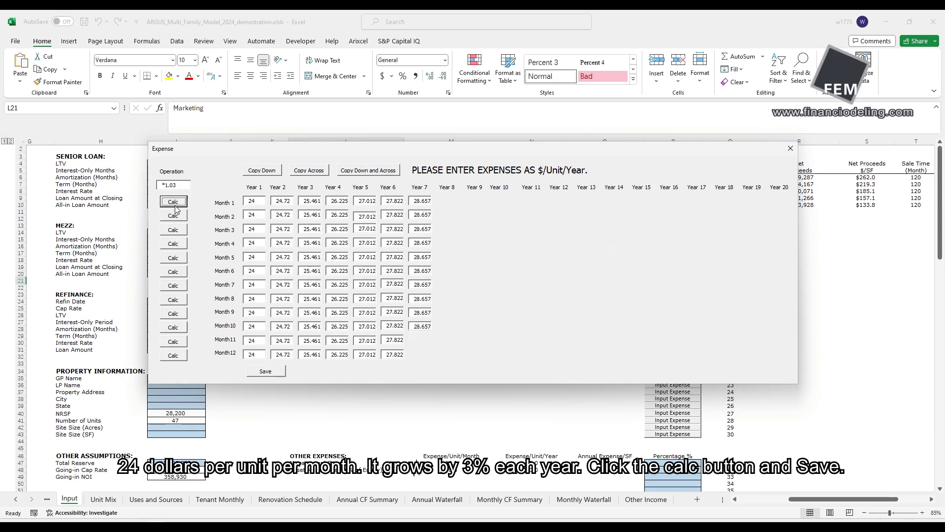
pyautogui.click(268, 372)
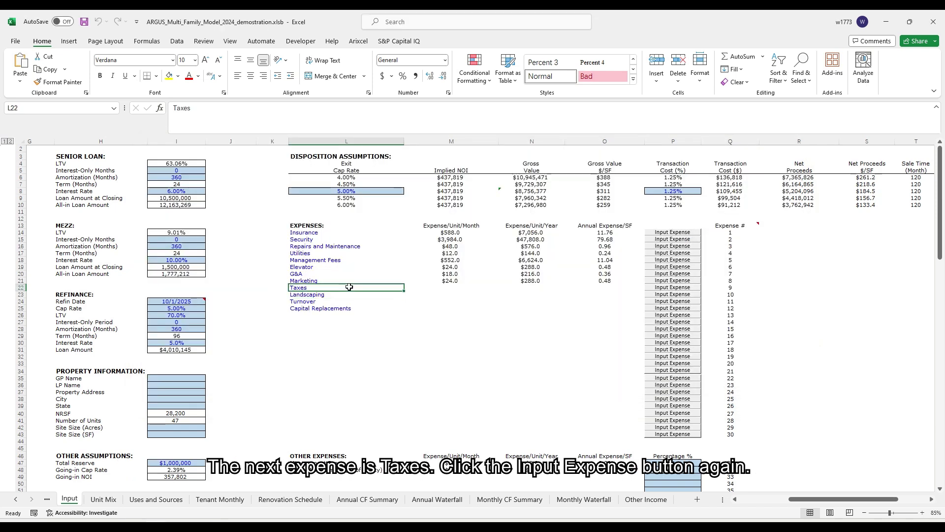
# - Enter the Taxes expense as 2640 across all months and years, grow it yearly with *1.03, and save it
pyautogui.click(659, 289)
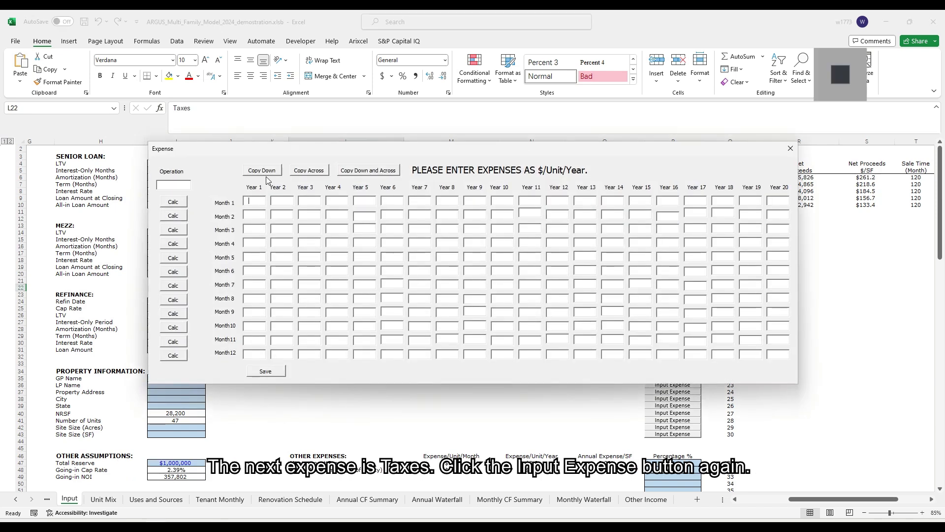
pyautogui.write('2640')
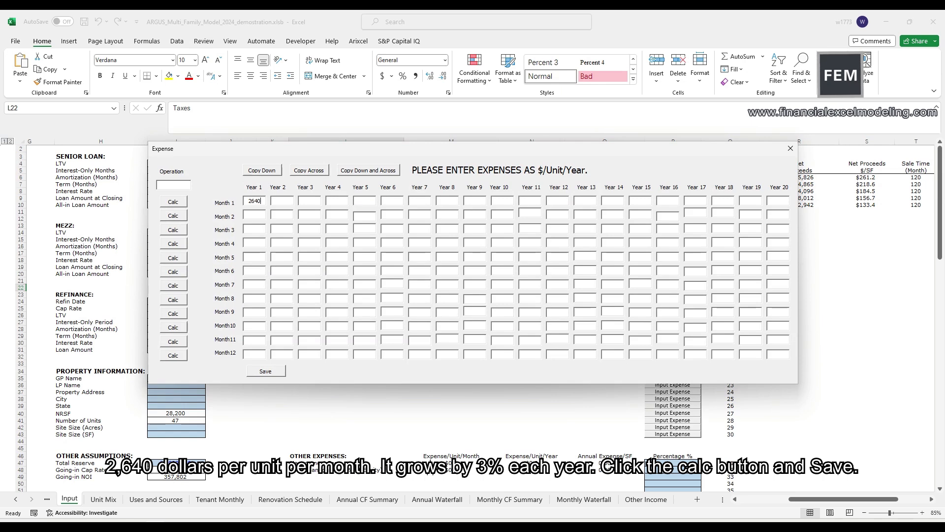
pyautogui.click(363, 172)
pyautogui.click(174, 185)
pyautogui.write('*1')
pyautogui.click(173, 202)
pyautogui.click(266, 371)
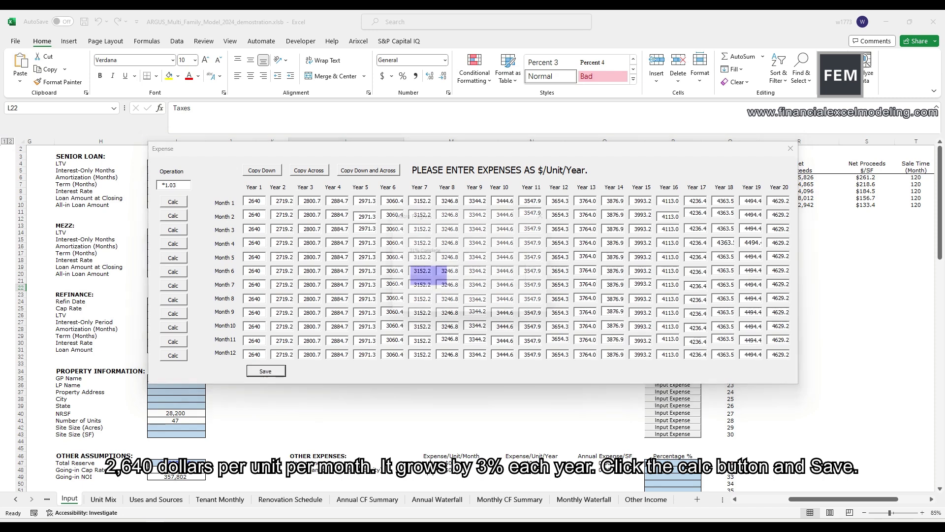
# - Enter the Landscaping expense as 36 across all months and years, grow it yearly with *1.03, and save it
pyautogui.click(317, 294)
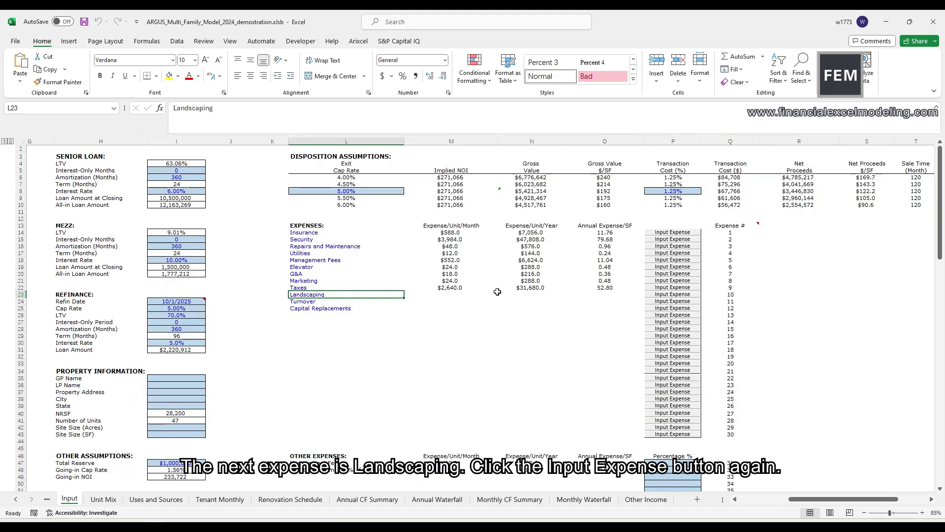
pyautogui.click(670, 295)
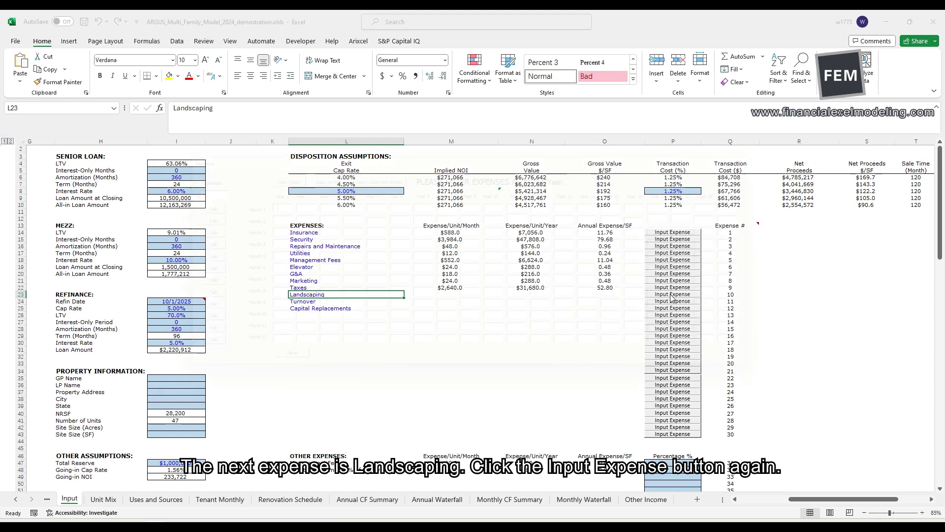
pyautogui.write('36')
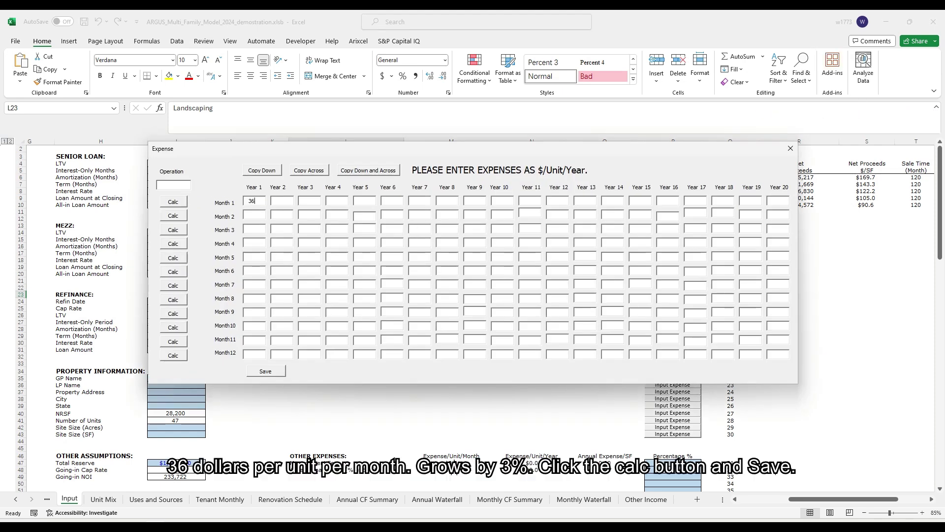
pyautogui.click(379, 170)
pyautogui.click(177, 183)
pyautogui.write('*1.03')
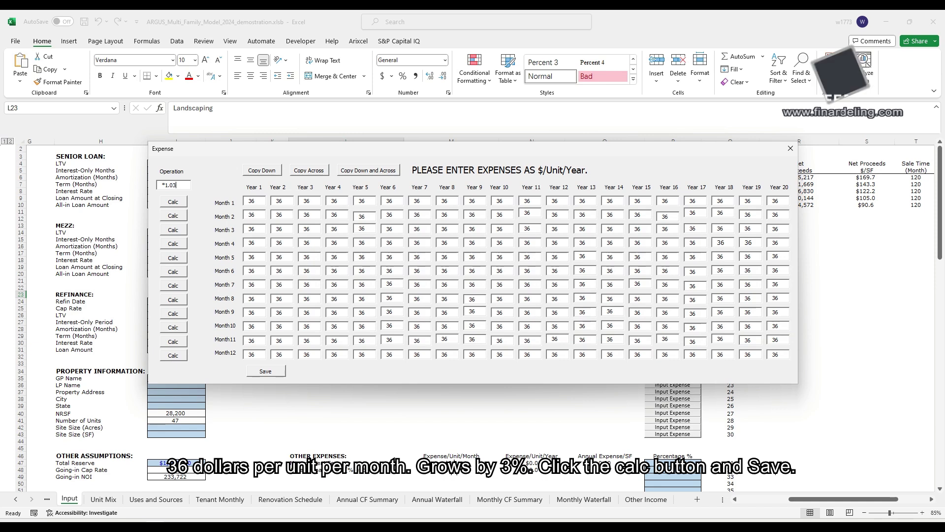
pyautogui.click(167, 203)
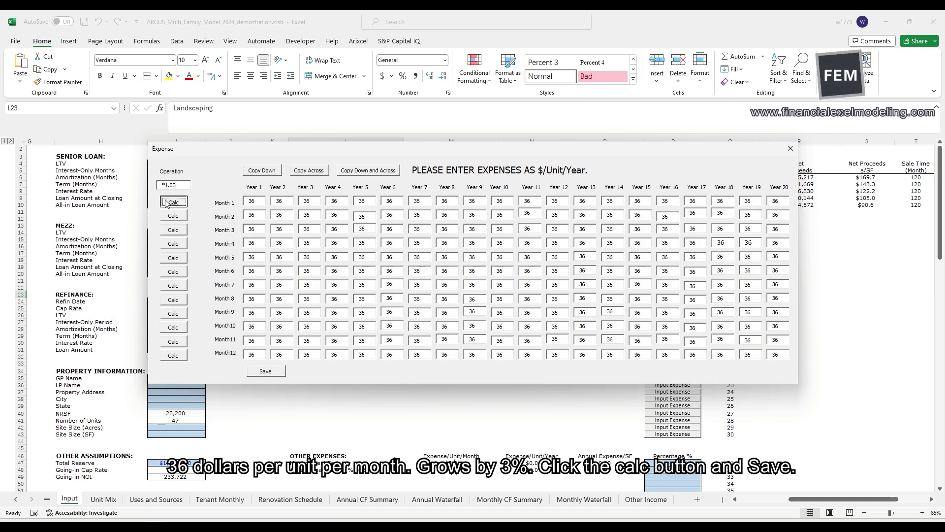
pyautogui.click(262, 370)
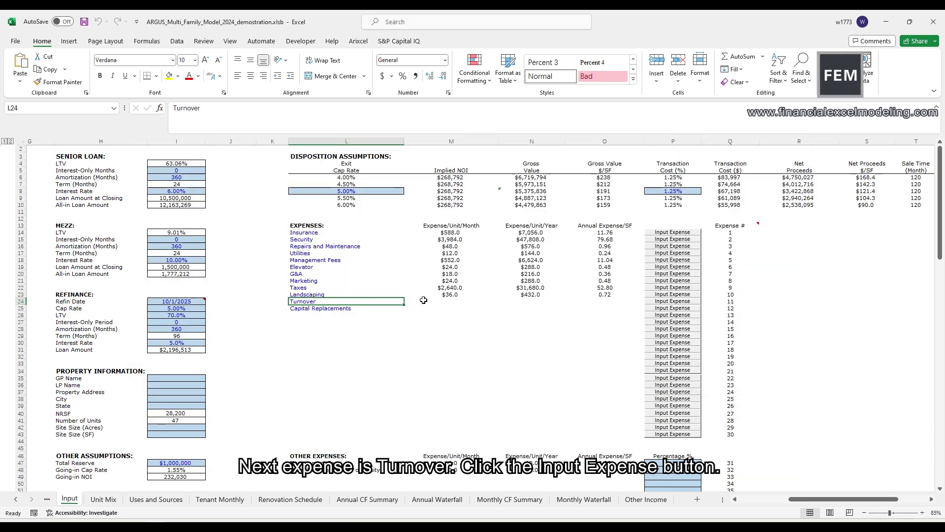
# - Enter the Turnover expense as 12 across all months and years, grow it yearly with *1.03, and save it
pyautogui.click(652, 301)
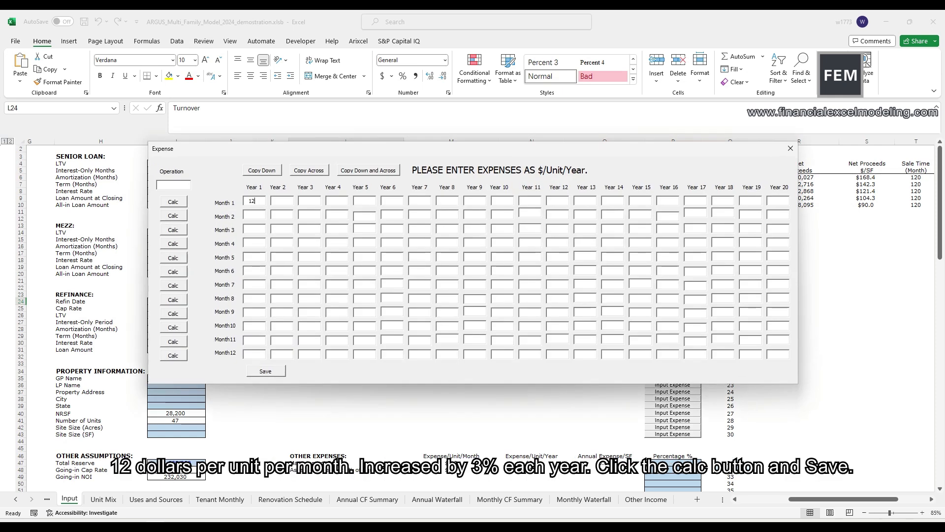
pyautogui.click(359, 170)
pyautogui.click(178, 186)
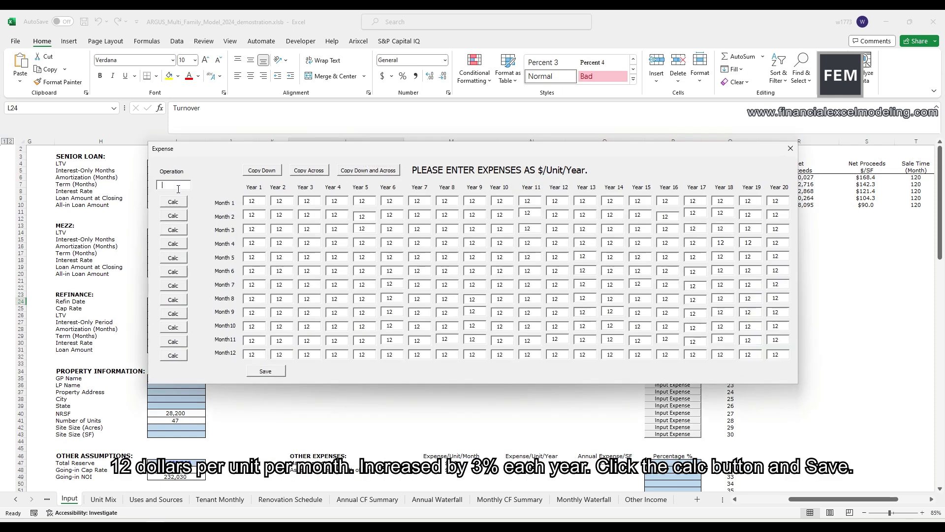
pyautogui.write('*1.03')
pyautogui.click(173, 201)
pyautogui.click(265, 371)
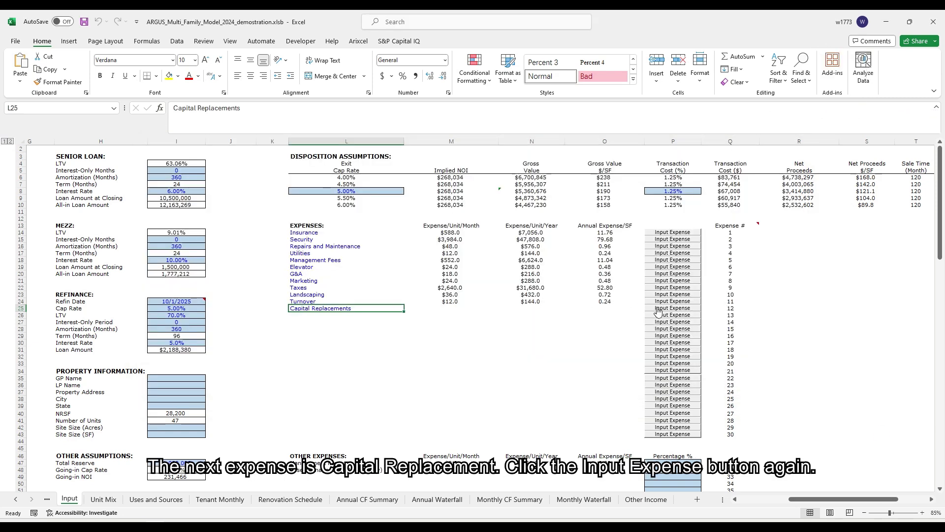
# - Enter the Capital Replacements expense as 300 across all months and years, grow it yearly with *1.03, and save it
pyautogui.click(659, 310)
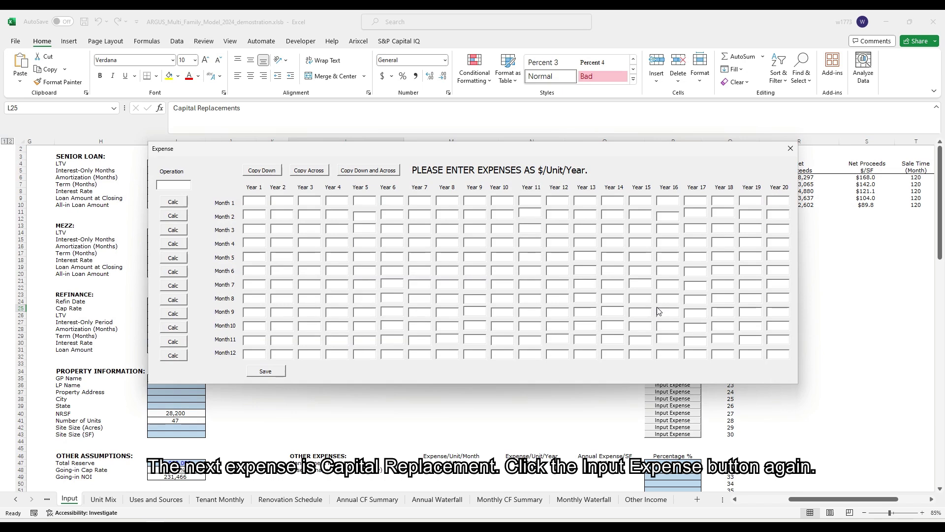
pyautogui.click(252, 198)
pyautogui.write('300')
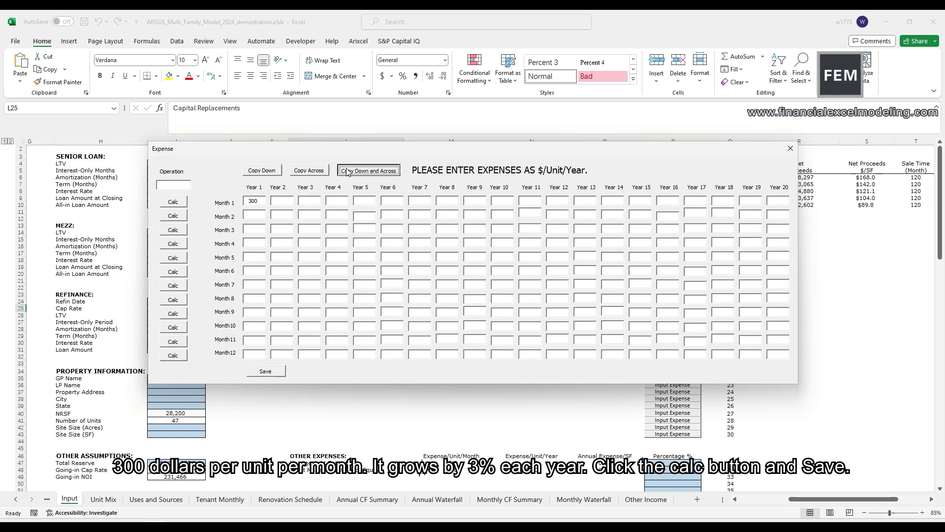
pyautogui.click(367, 170)
pyautogui.click(172, 185)
pyautogui.write('*')
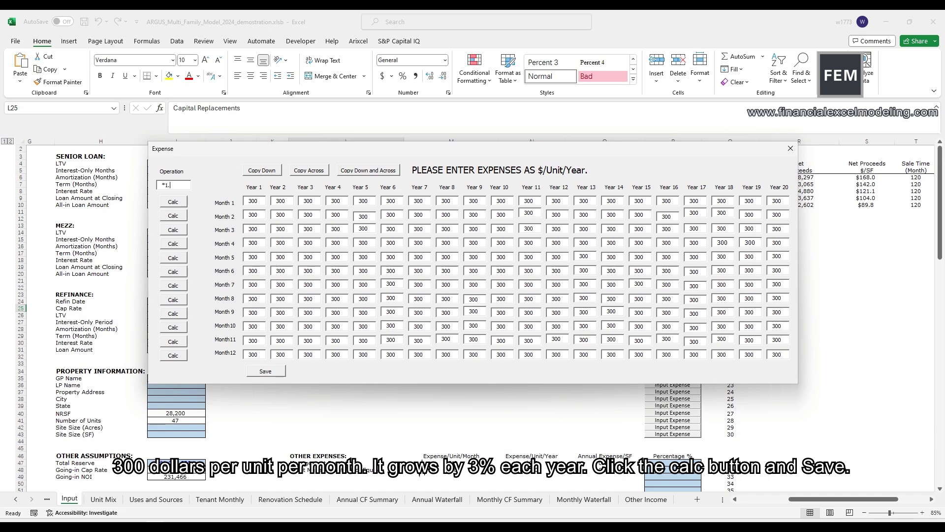
pyautogui.click(169, 203)
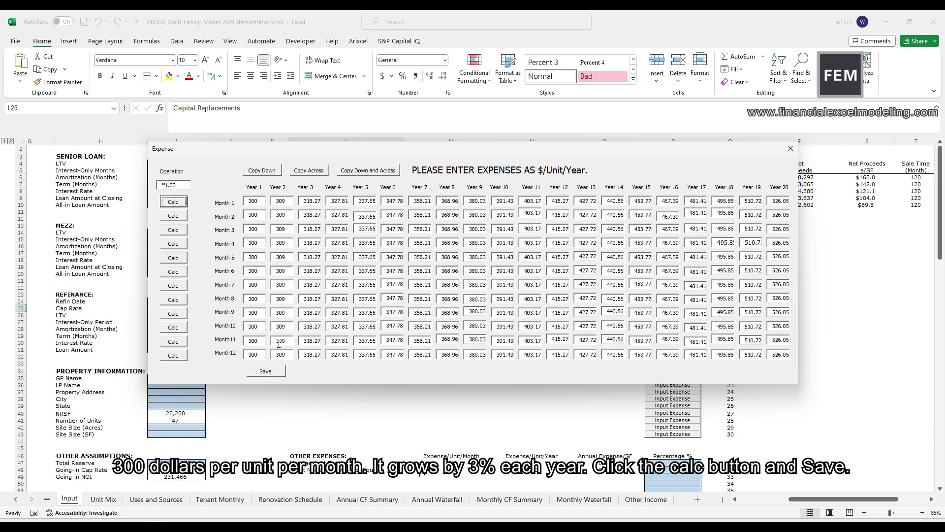
pyautogui.click(265, 371)
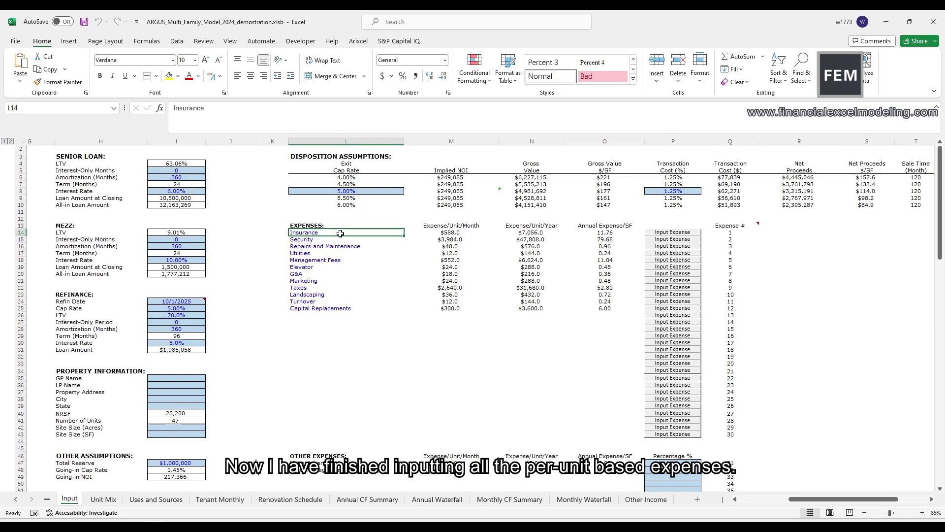
pyautogui.moveTo(344, 233); pyautogui.dragTo(604, 433)
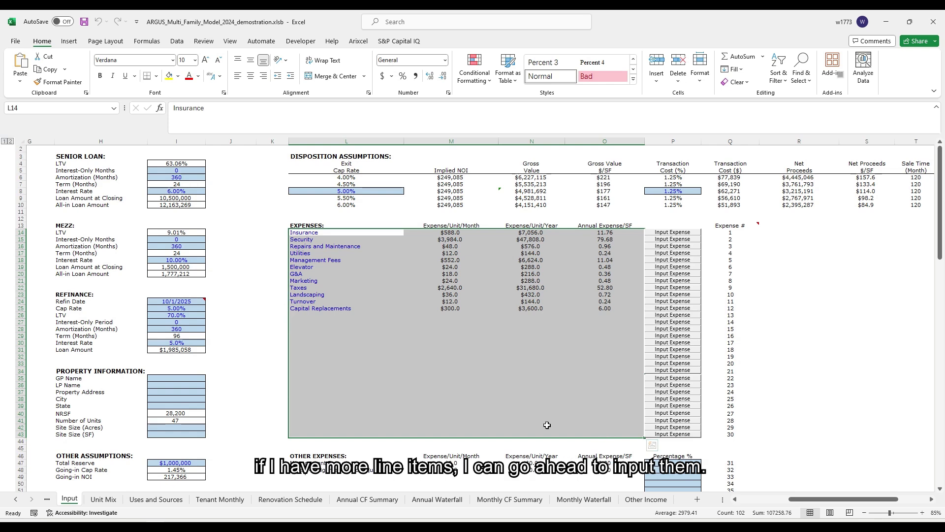
pyautogui.click(395, 388)
pyautogui.click(331, 318)
pyautogui.moveTo(331, 315); pyautogui.dragTo(329, 422)
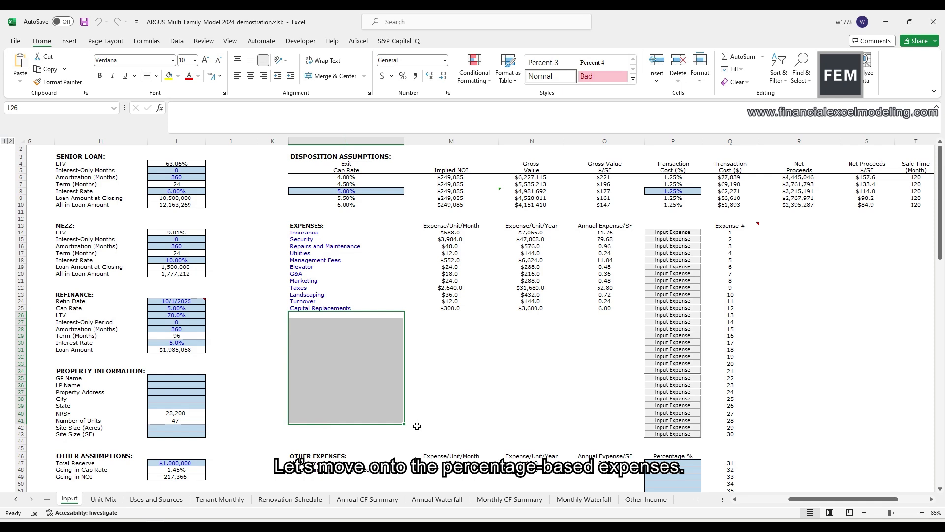
# - Under Other Expenses, set the Management Fee percentage to 3% and the Asset Management (% of Equity) percentage to 1%
pyautogui.scroll(-6, 417, 426)
pyautogui.click(682, 341)
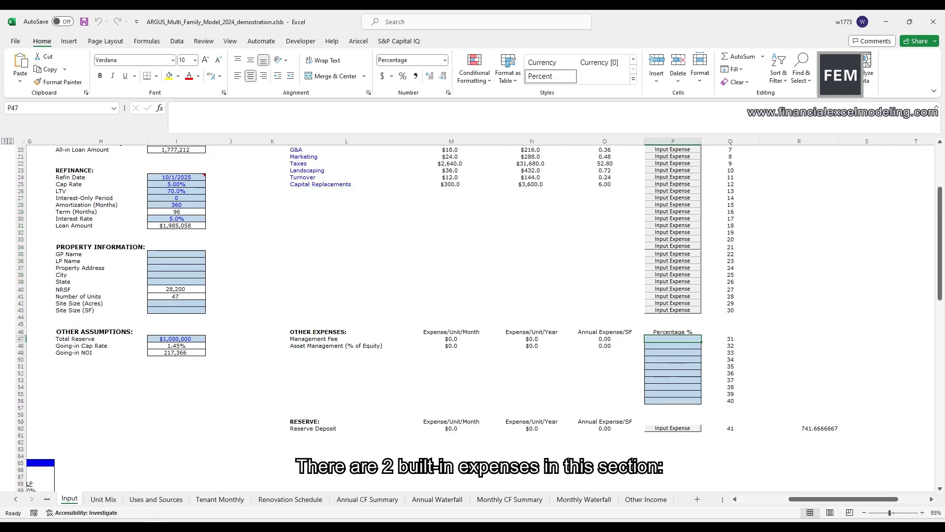
pyautogui.click(326, 340)
pyautogui.click(344, 346)
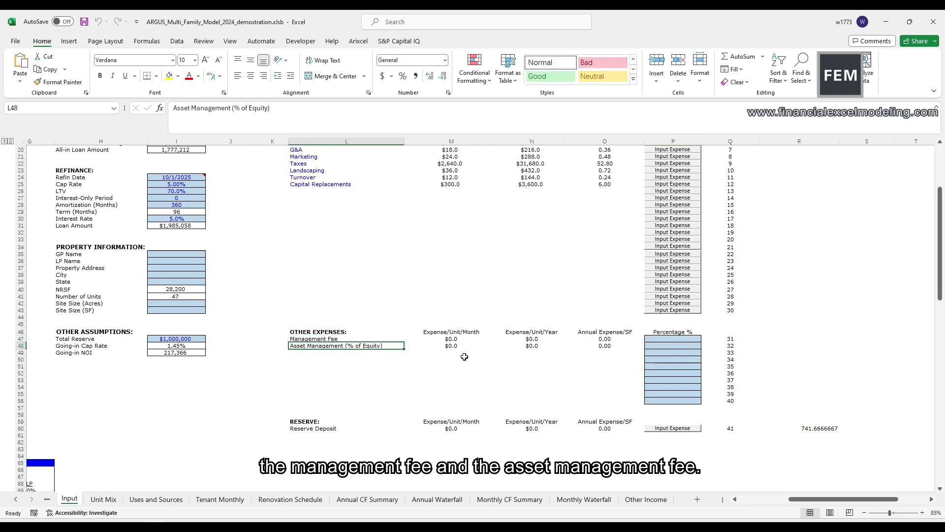
pyautogui.click(659, 340)
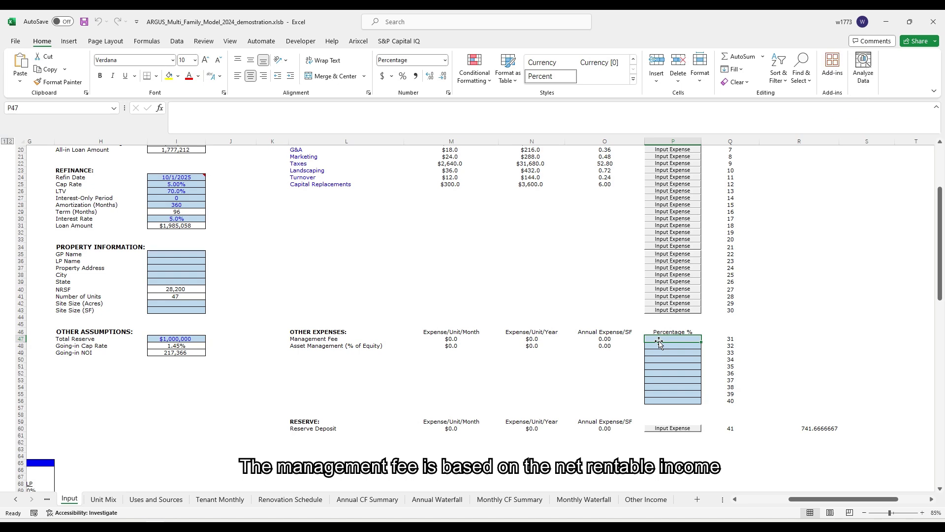
pyautogui.click(374, 348)
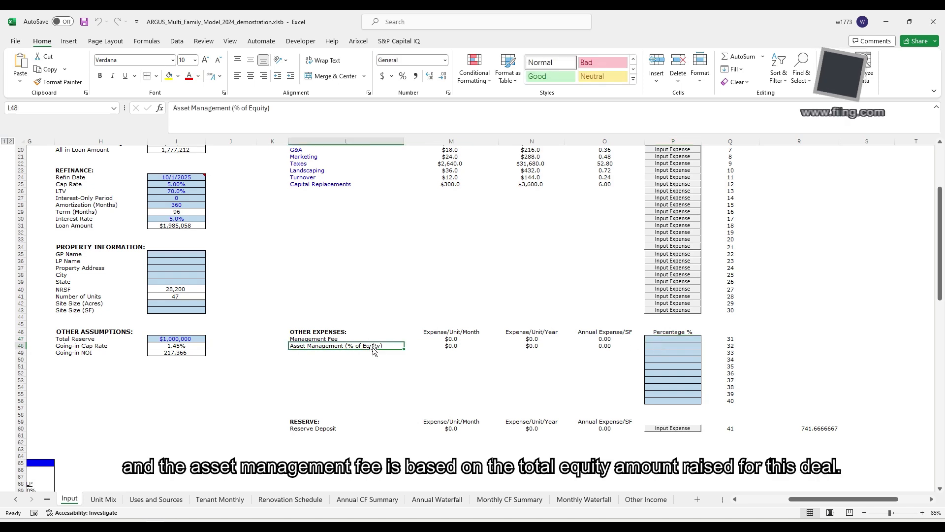
pyautogui.click(672, 340)
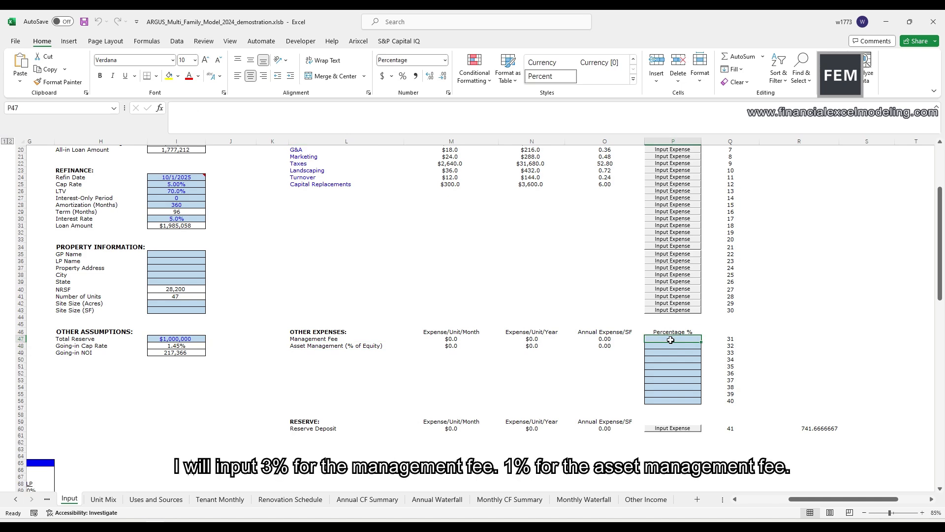
pyautogui.write('3%')
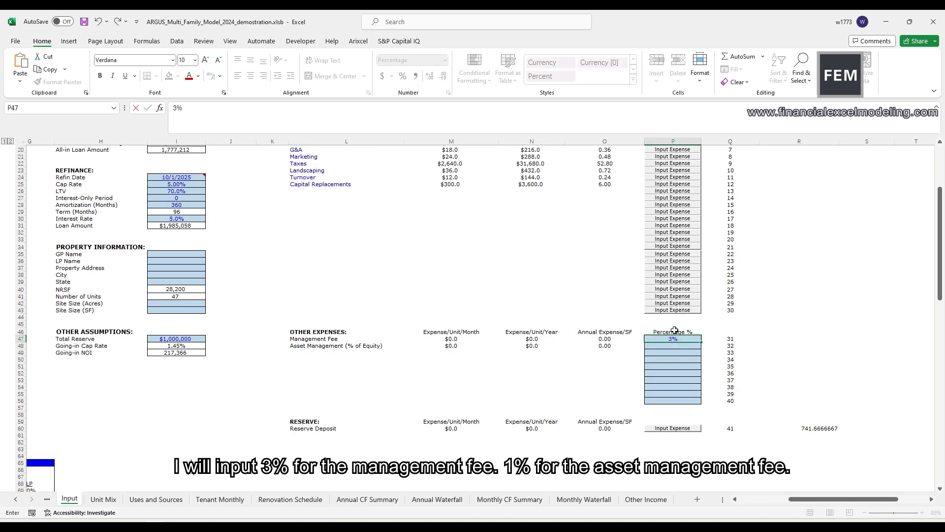
pyautogui.press('Return')
pyautogui.write('1%')
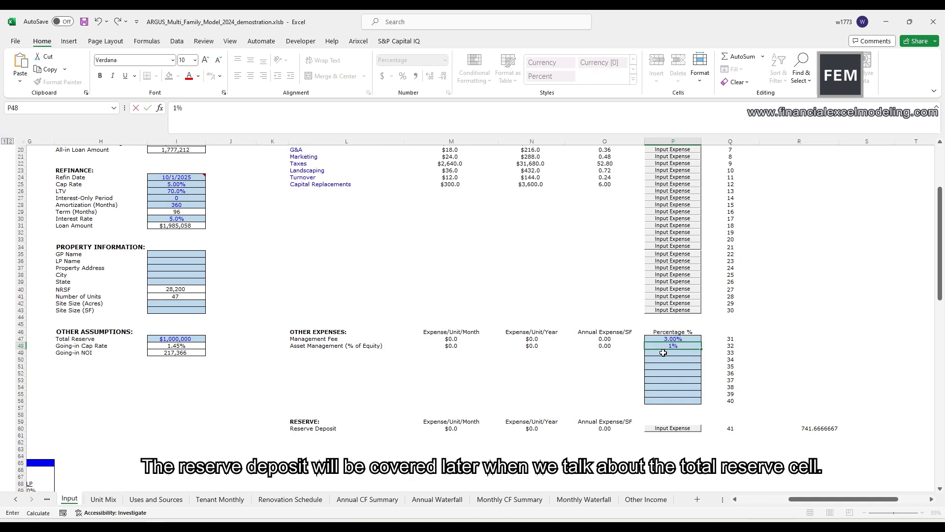
pyautogui.press('Return')
pyautogui.click(296, 428)
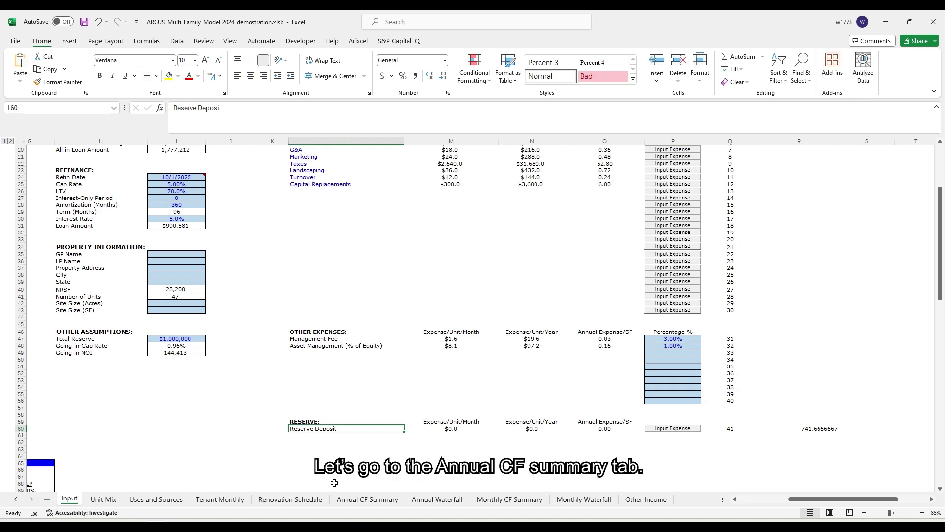
# - Review the yearly expense rows from Insurance to Capital Replacements on the Annual CF Summary sheet, and return to the Input sheet
pyautogui.click(359, 500)
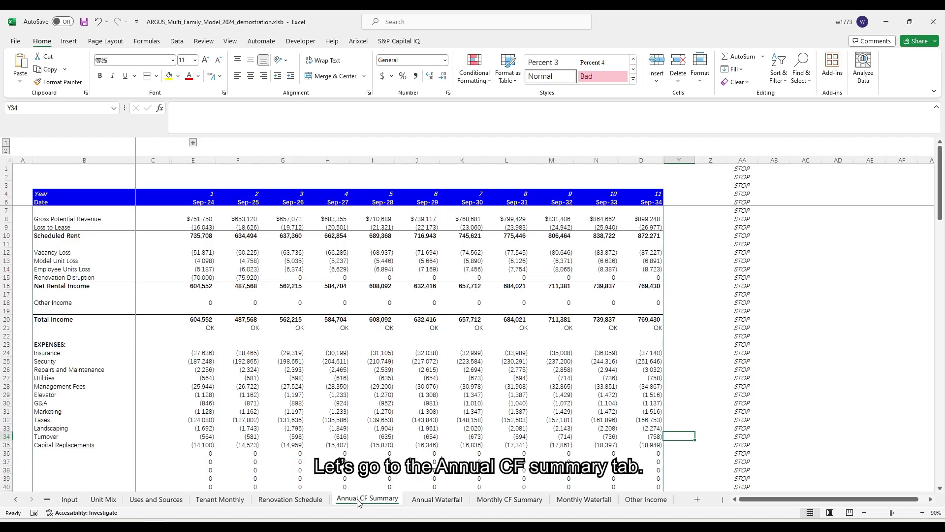
pyautogui.moveTo(99, 353); pyautogui.dragTo(649, 445)
pyautogui.scroll(-4, 508, 397)
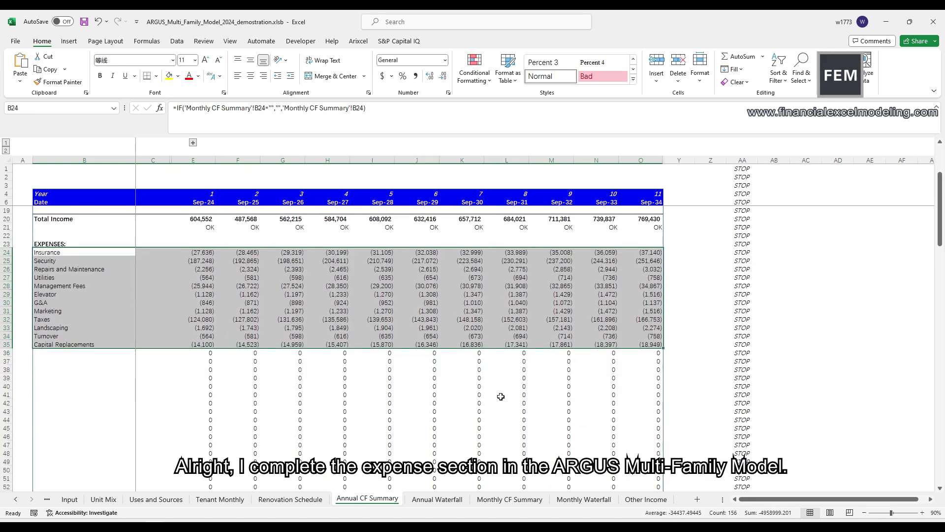
pyautogui.click(105, 499)
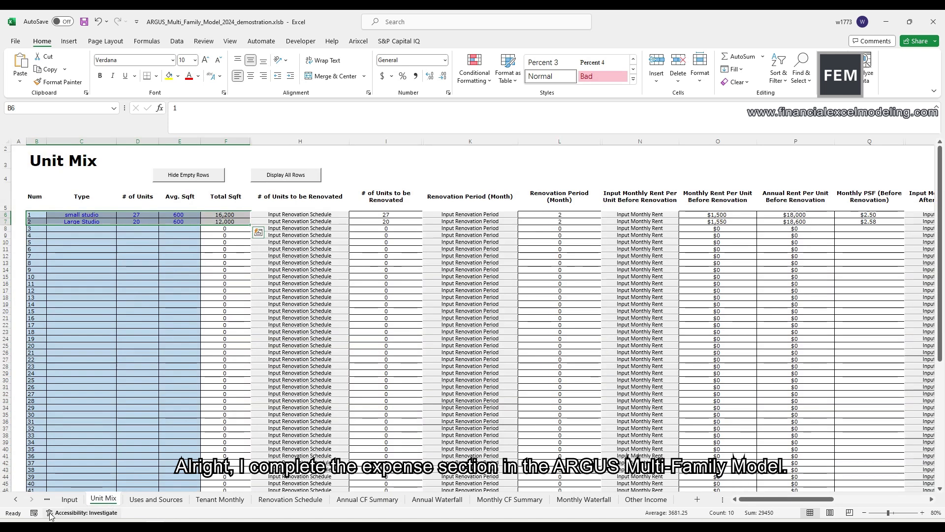
pyautogui.click(68, 499)
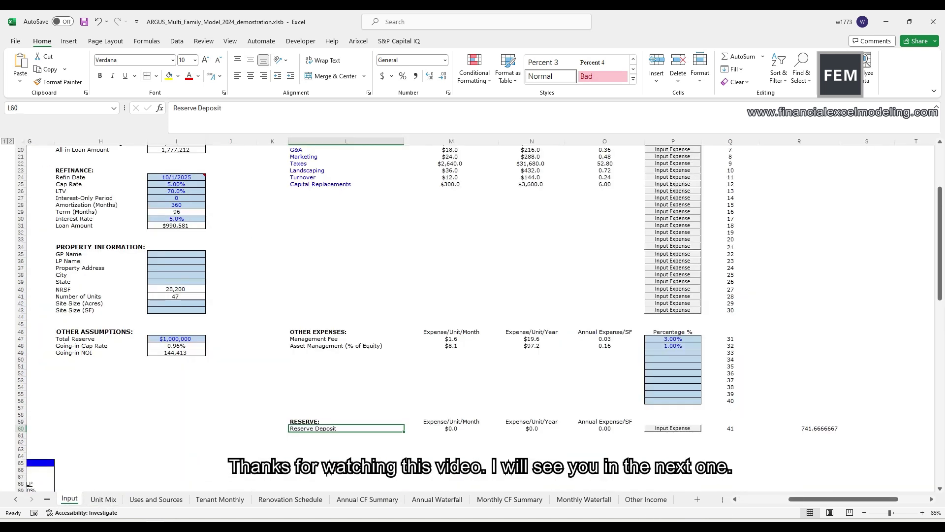